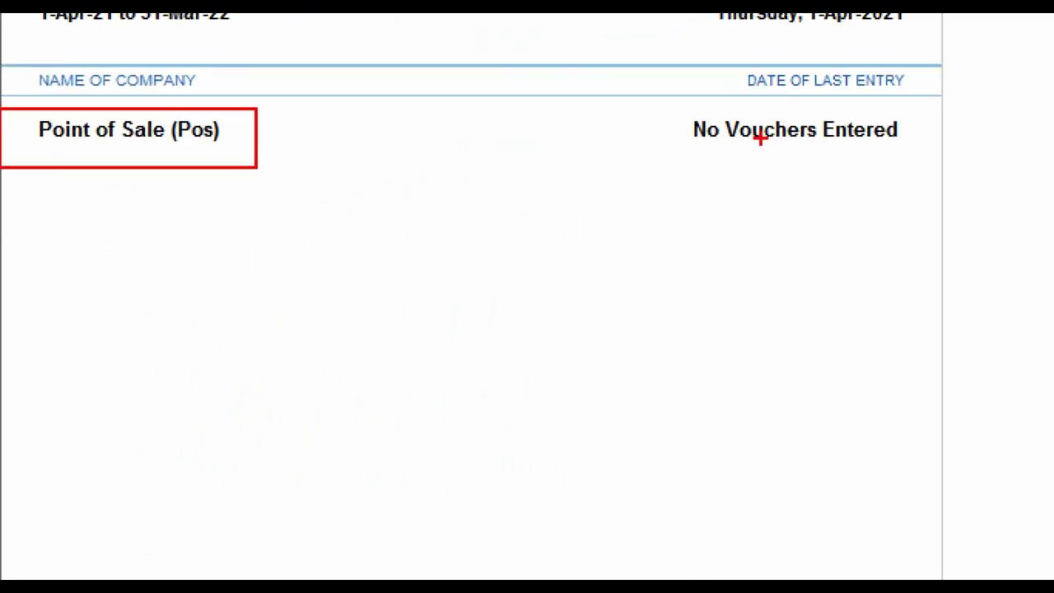
Step: Open a sales voucher entry screen, then close it and return to the Gateway
mouse_move(666, 114)
left_mouse_down()
mouse_move(954, 173)
mouse_move(928, 166)
left_mouse_up()
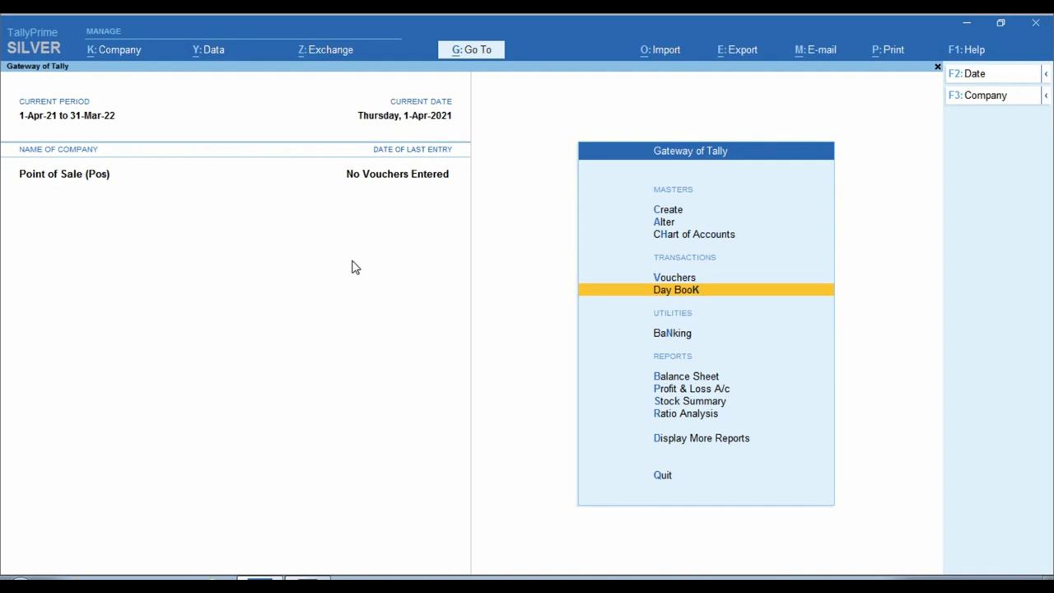
key("v")
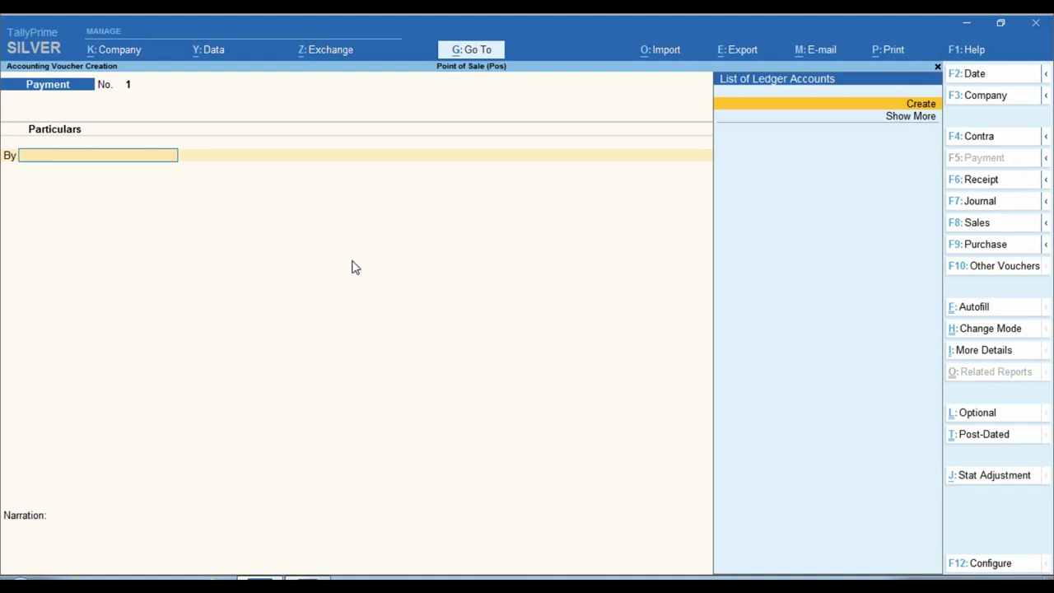
key("F8")
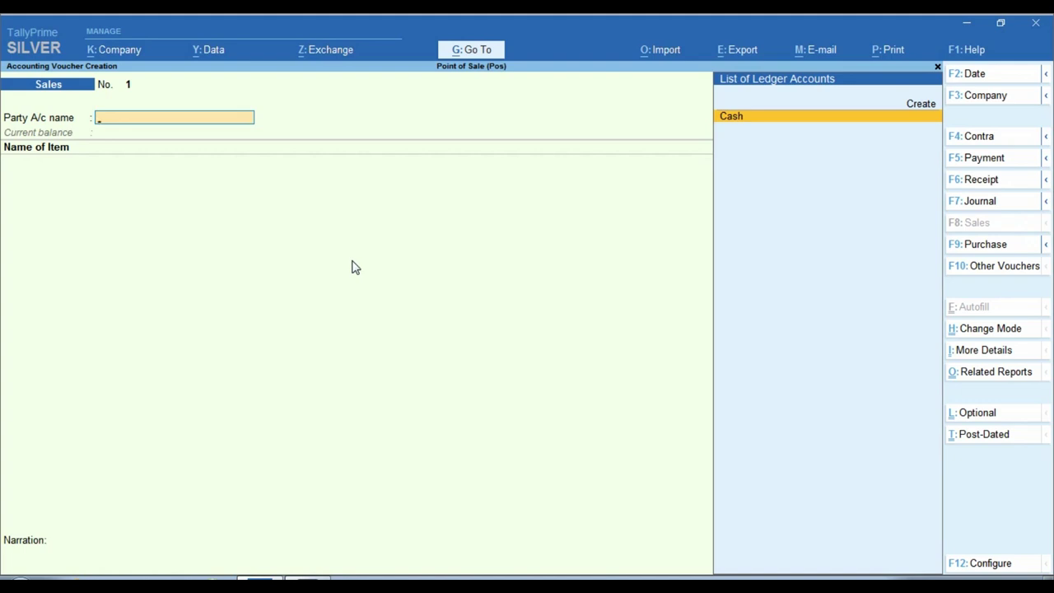
key("Escape")
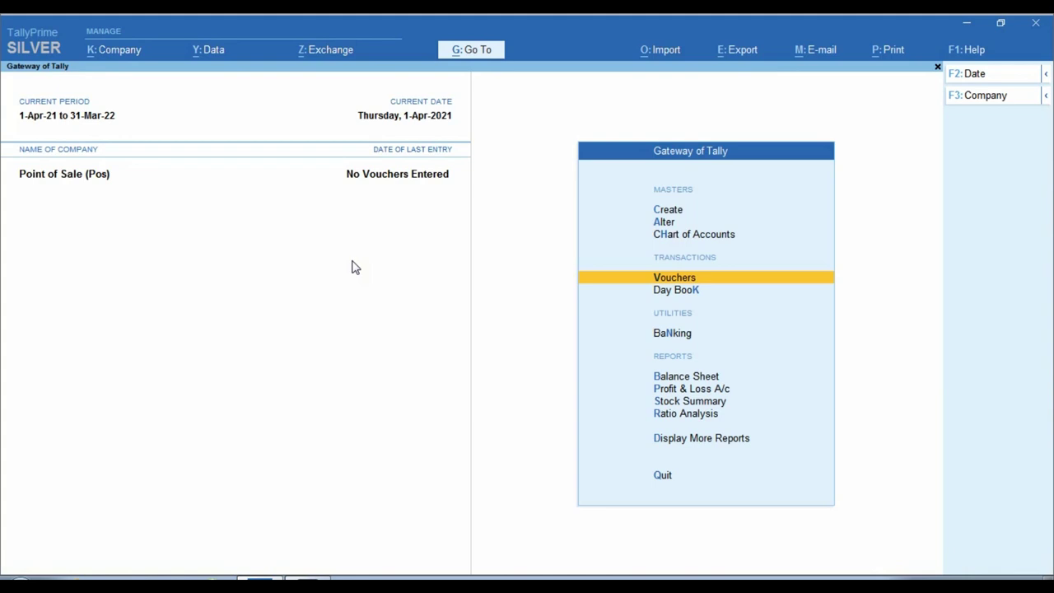
Step: Start creating a new voucher type from the Create masters list
key("Up")
key("Up")
key("Up")
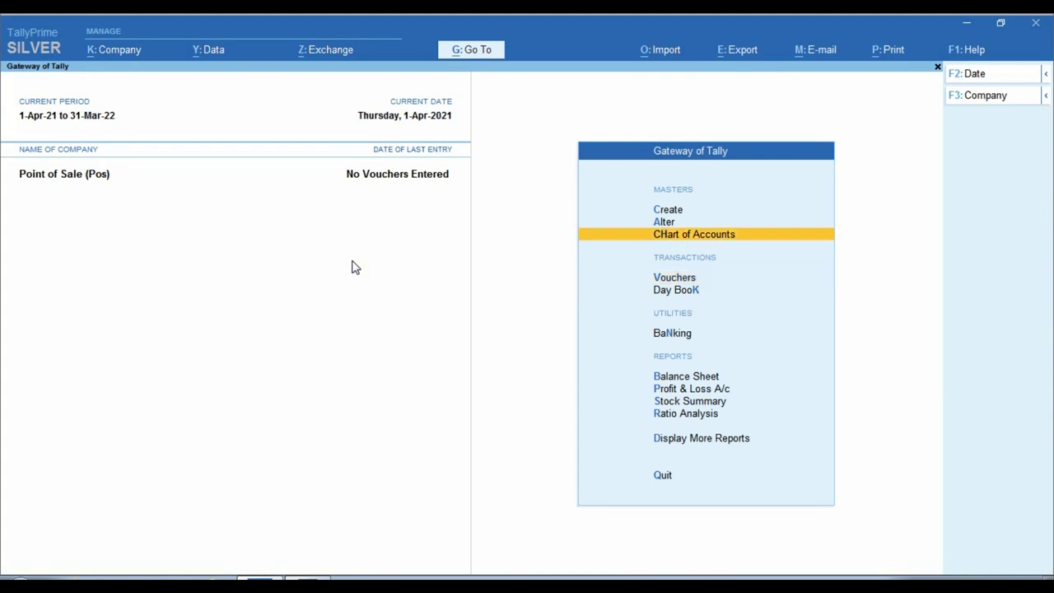
key("Return")
key("Down")
key("Down")
key("Down")
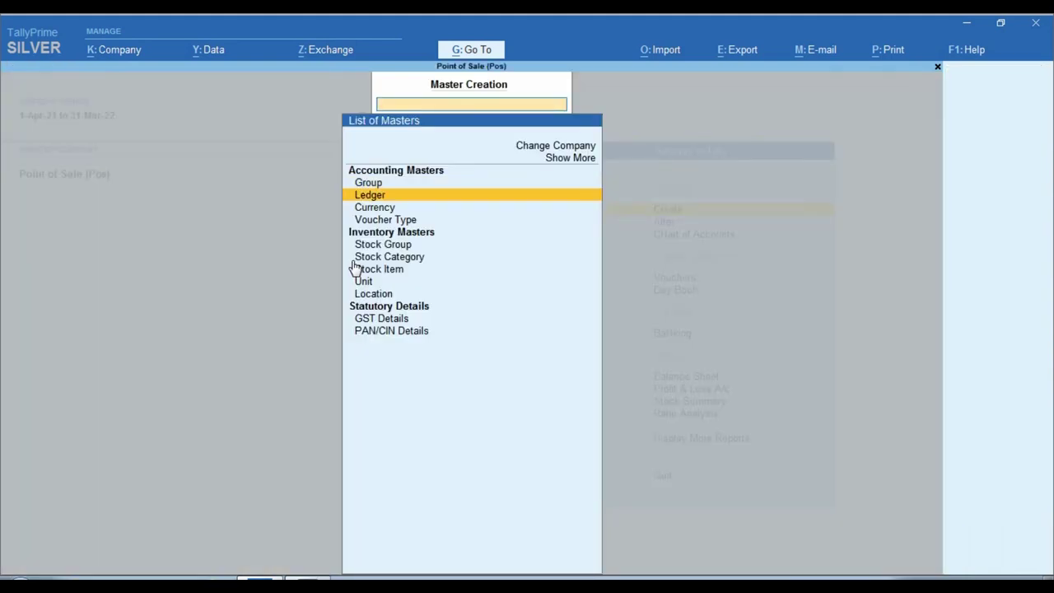
key("Return")
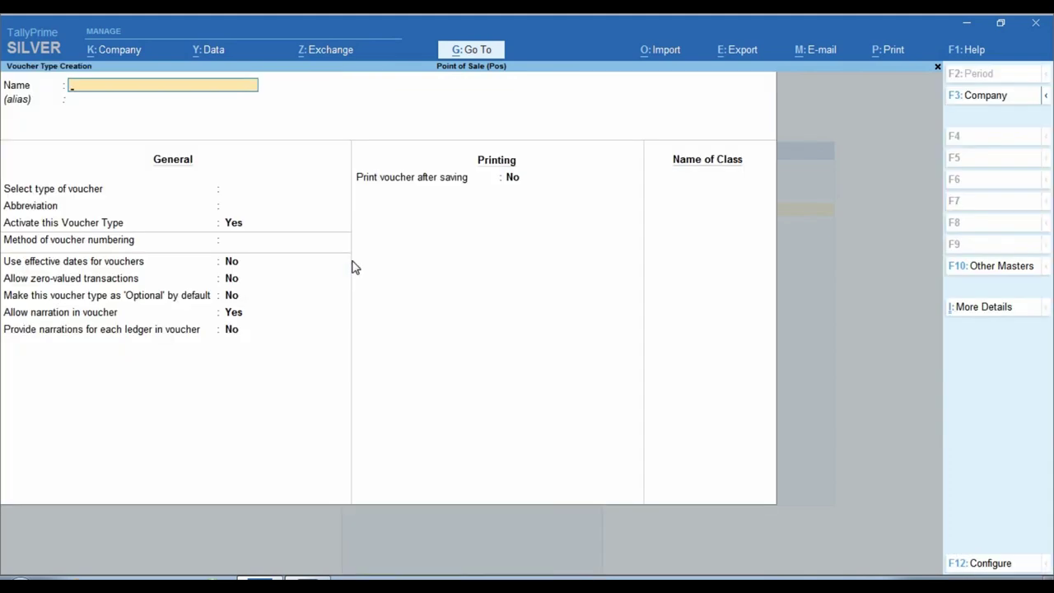
Step: Name it POS SALE, base it on Sales, with abbreviation Sale and automatic numbering
type("POS SALE")
key("Return")
key("Return")
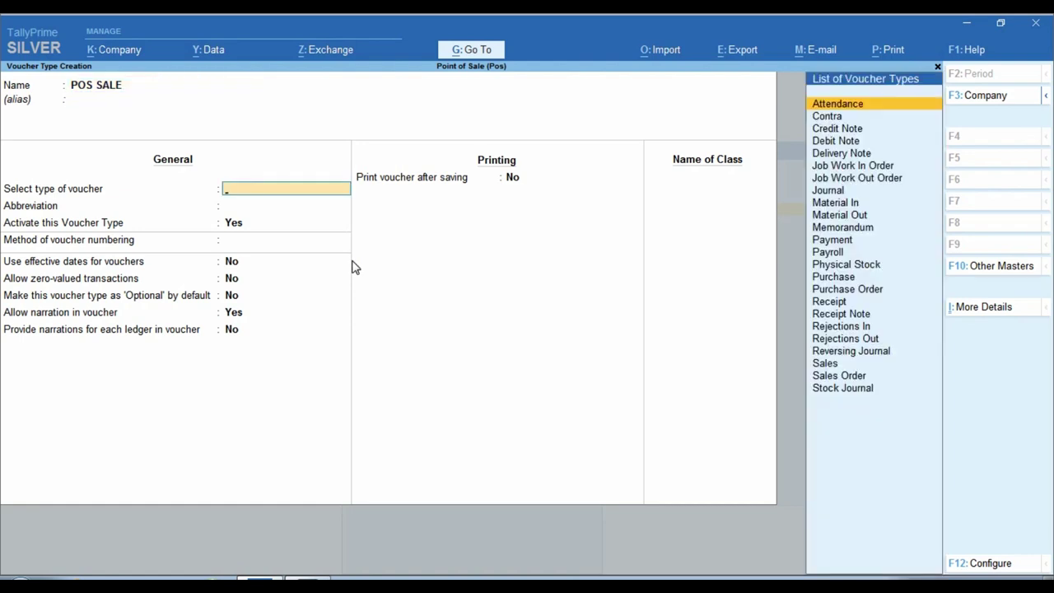
type("SALE")
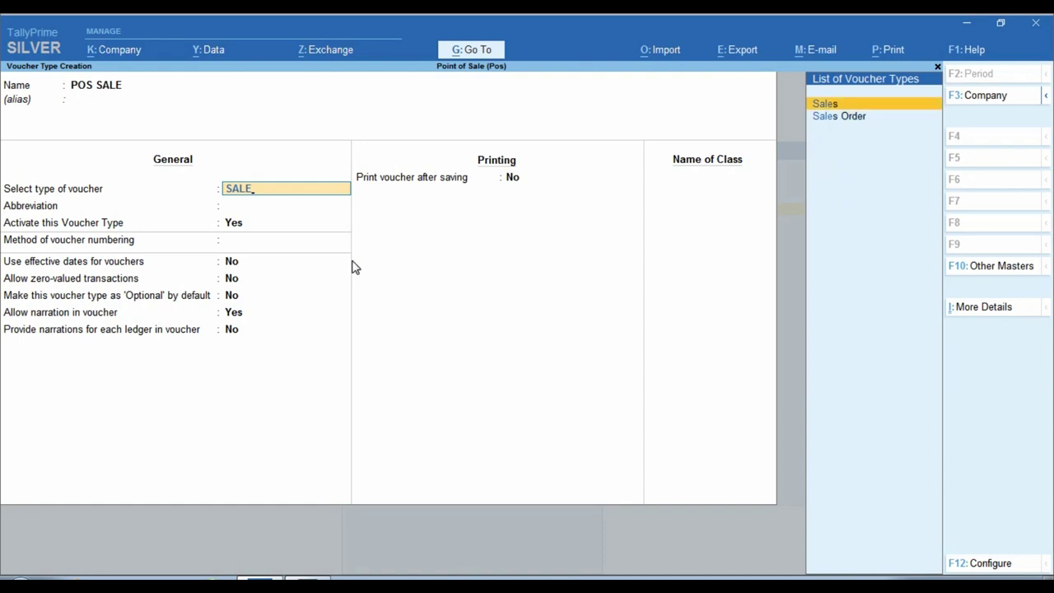
key("Return")
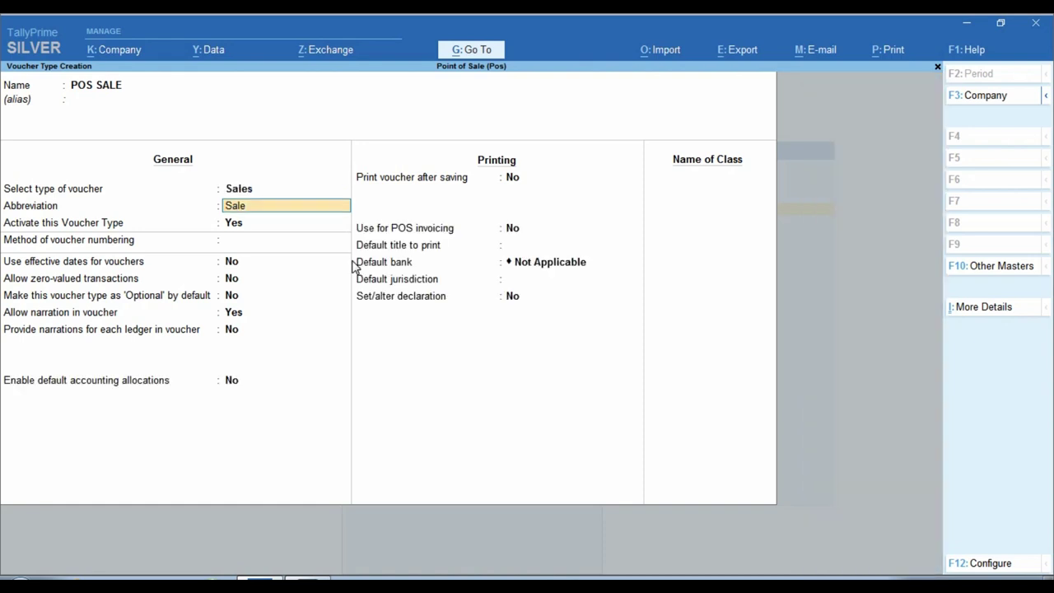
key("Return")
key("Return")
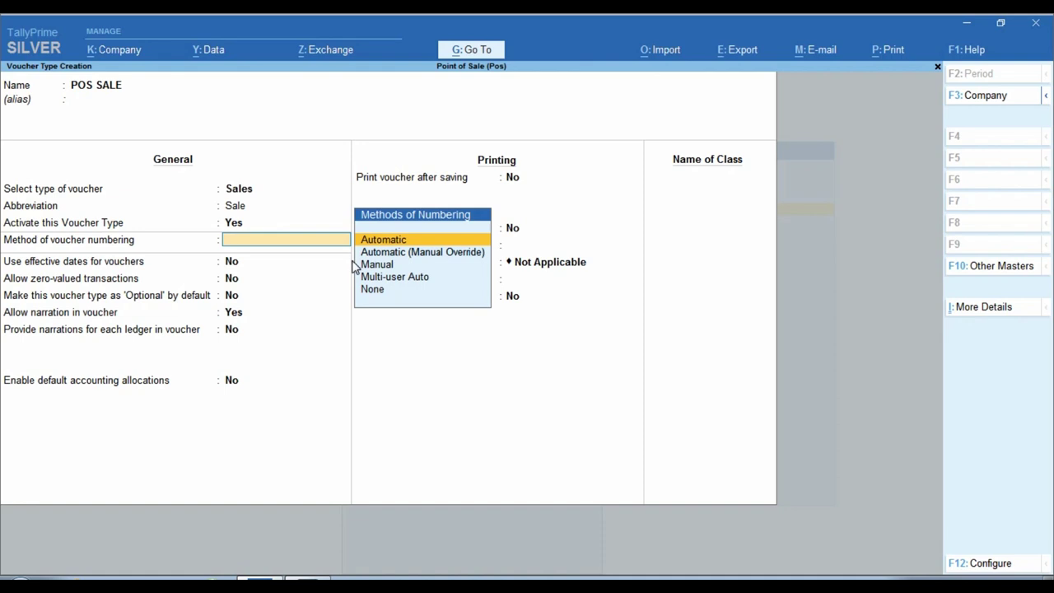
key("Return")
key("Return")
key("Return")
key("Return")
key("Return")
key("Return")
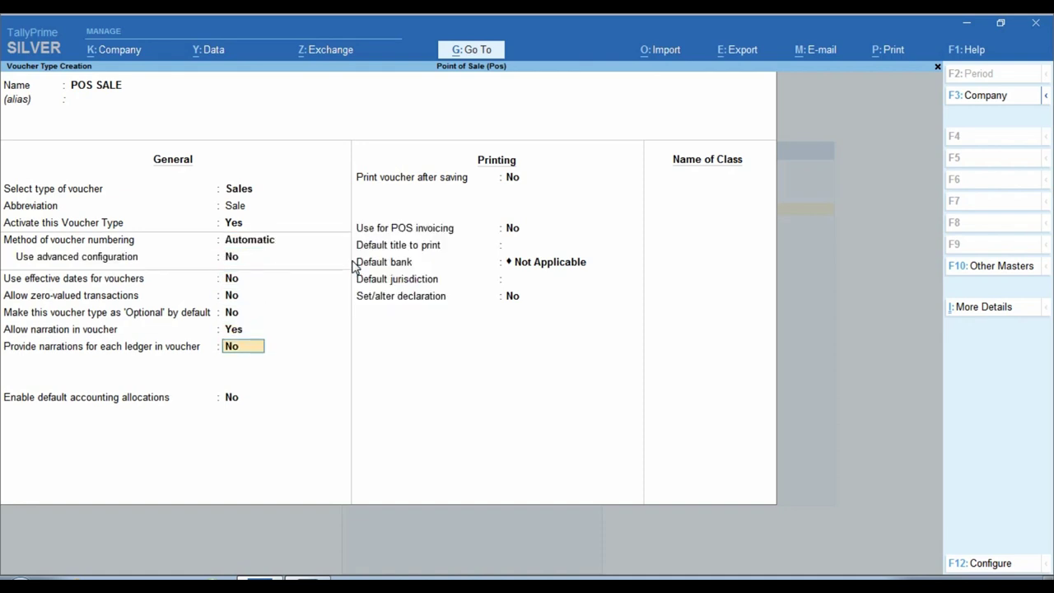
key("Return")
key("Return")
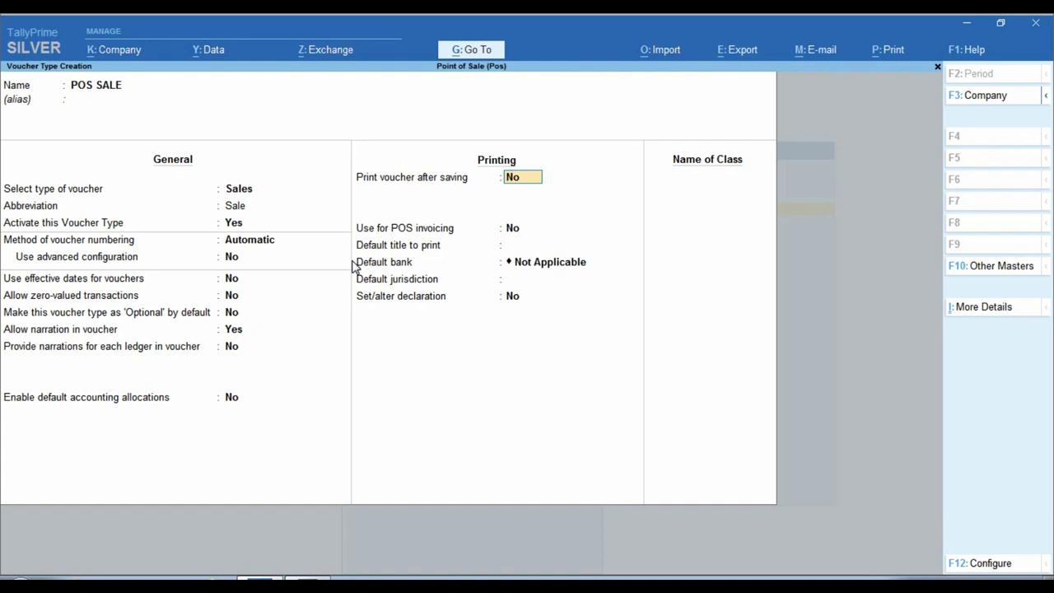
Step: Turn on printing after saving and use for POS invoicing
type("Y")
key("Return")
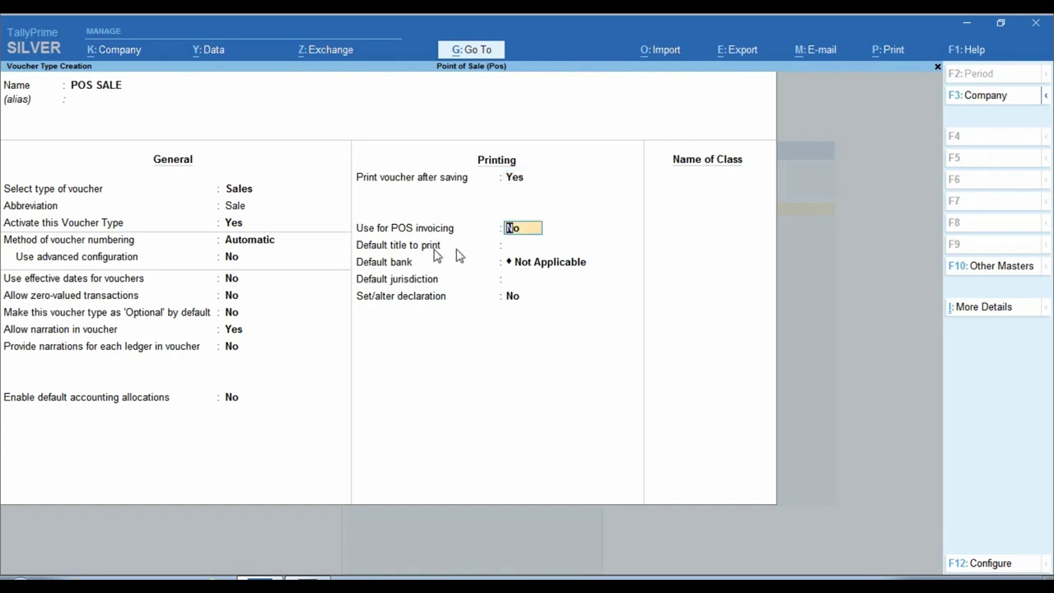
key("ctrl")
type("Y")
key("Return")
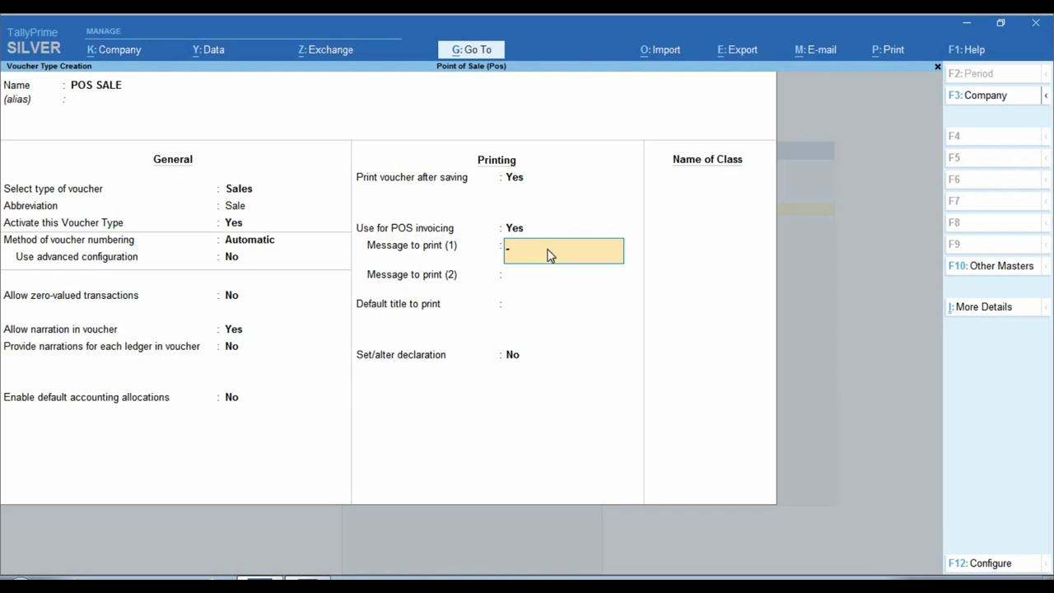
Step: Enter print messages THANKS FOR VISIT and VISIT AGAIN
type("THANK")
type("S FOR VISH")
key("BackSpace")
key("BackSpace")
key("BackSpace")
type("IT")
key("Return")
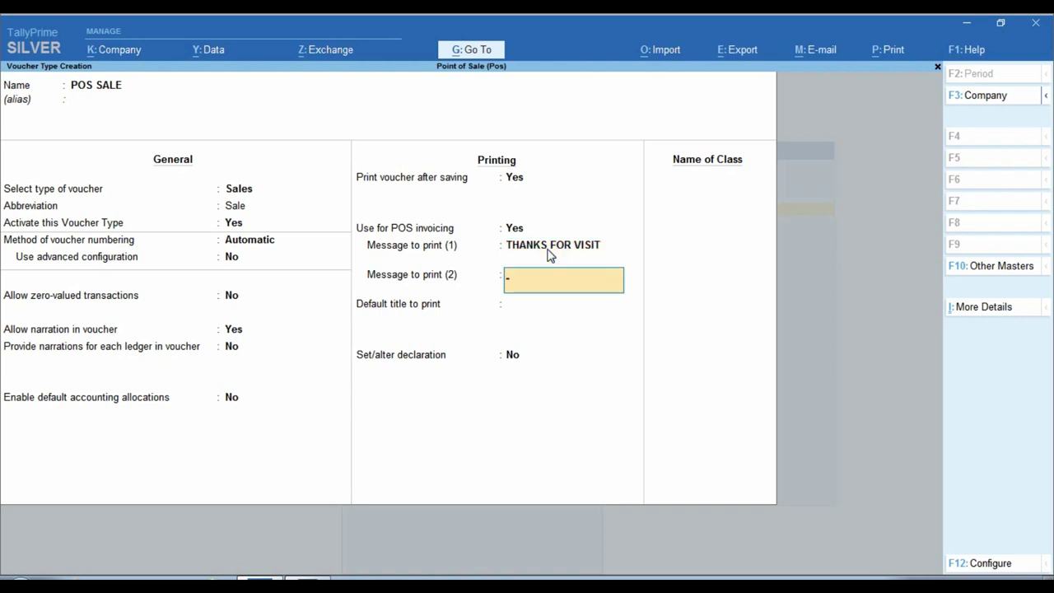
type("VISIT AGAIN")
key("Return")
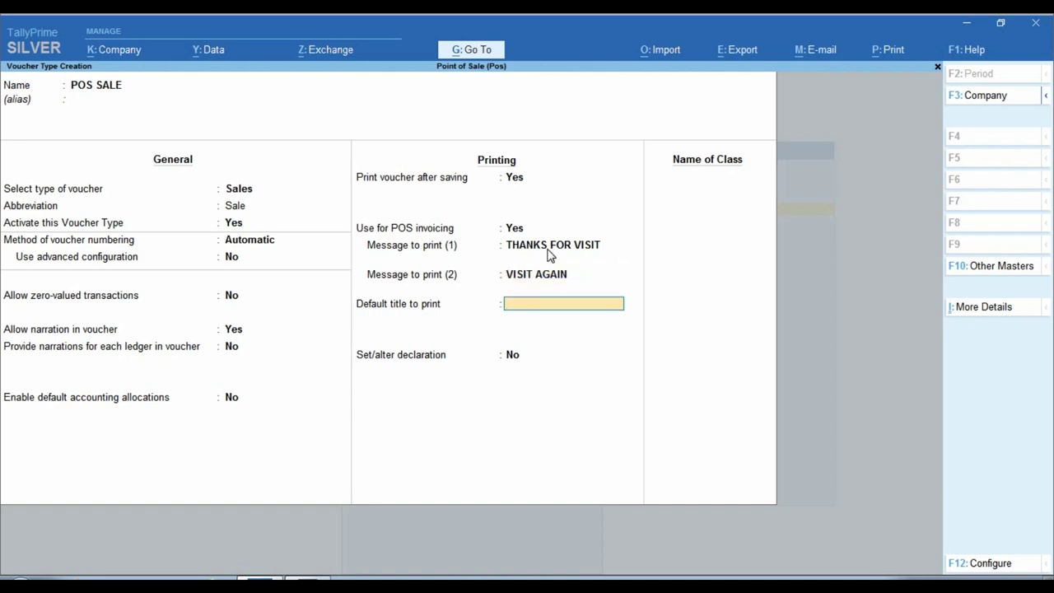
Step: Set the default print title to TAX INVOICE
left_click(435, 326, "ctrl")
type("TAX INVOICE")
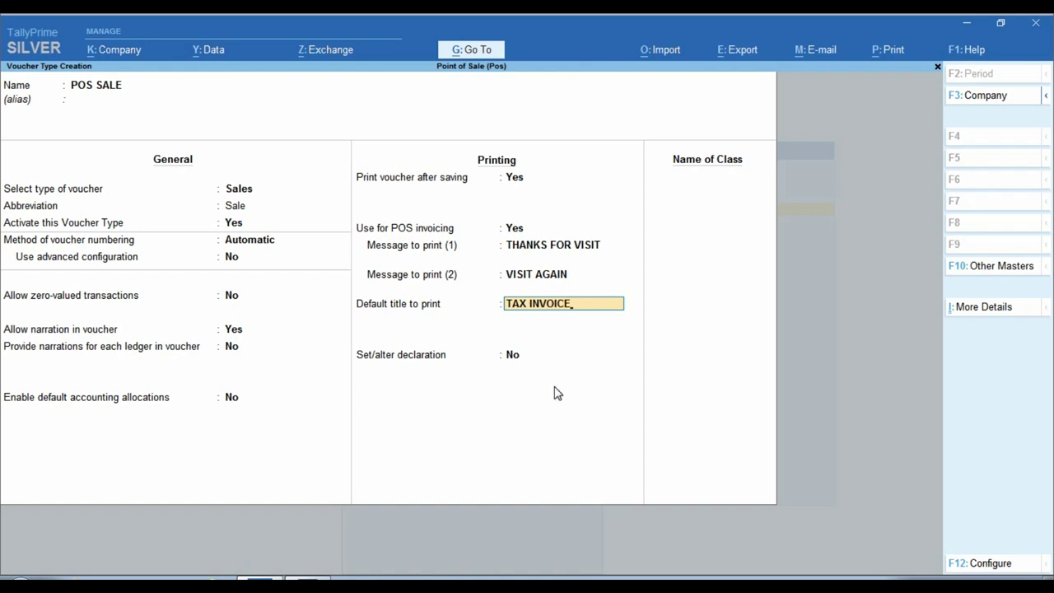
key("Return")
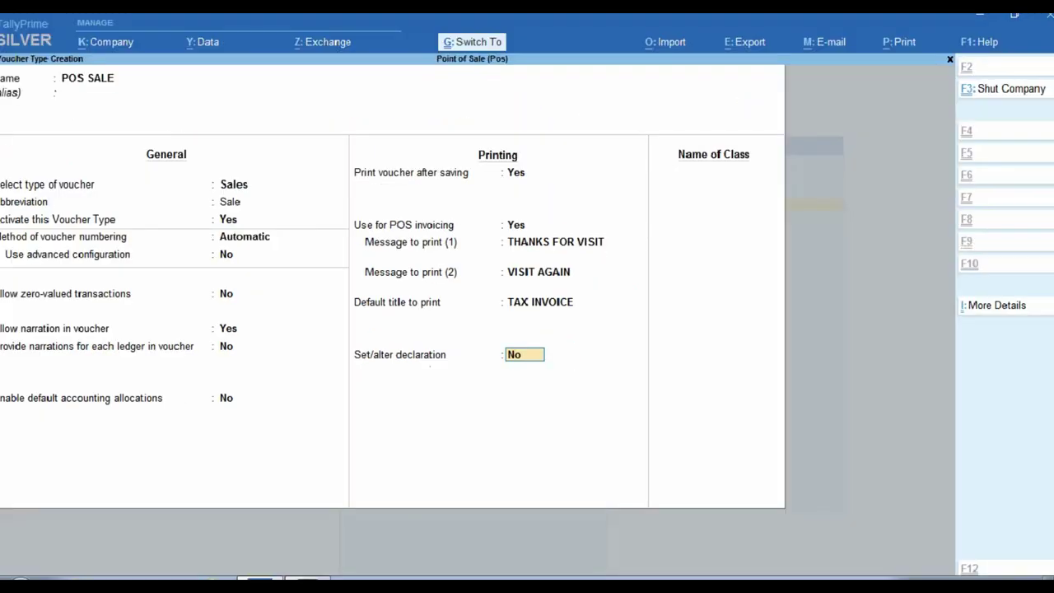
Step: Set Set/alter declaration to Yes and accept the standard declaration text unchanged
key("y")
key("Return")
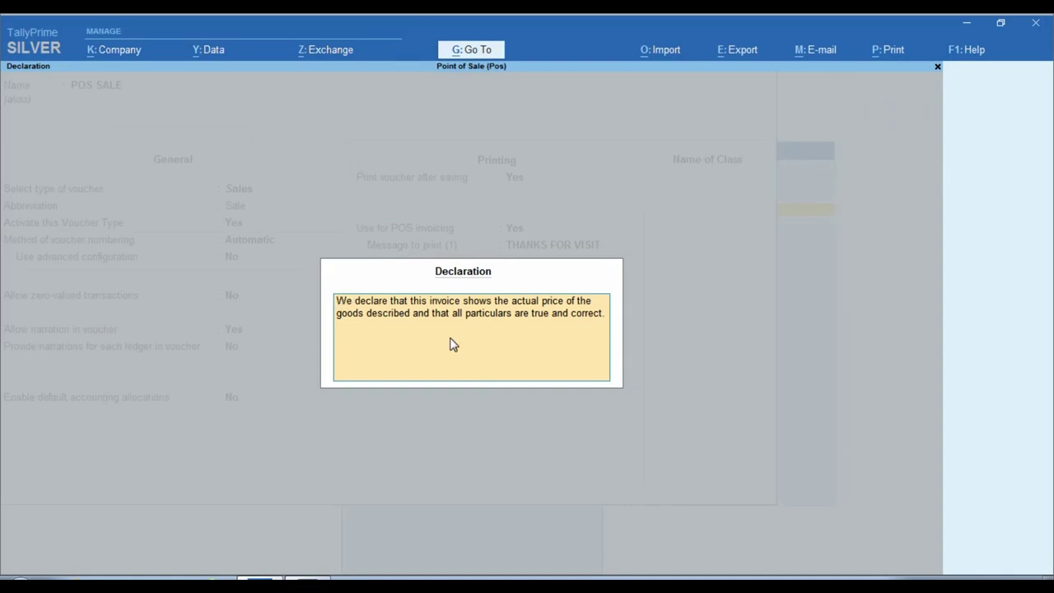
key("ctrl")
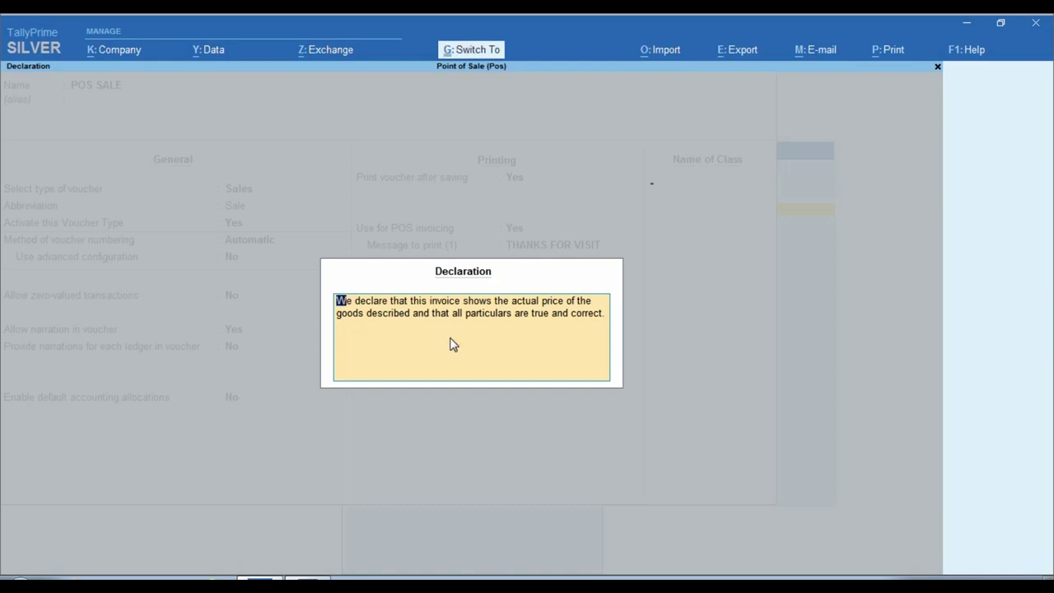
key("ctrl+a")
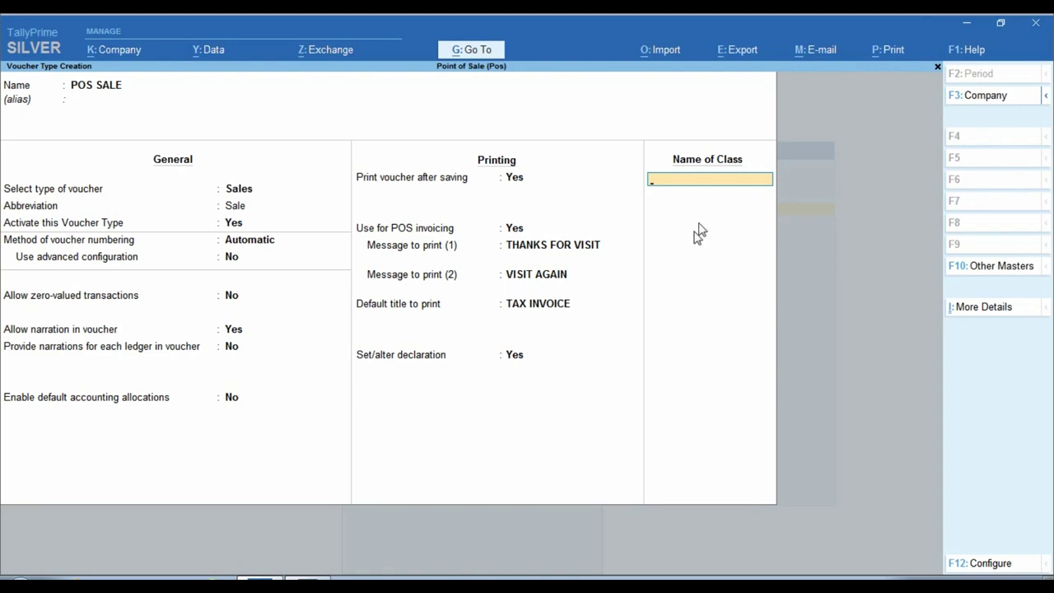
key("ctrl")
Step: Create voucher class POS and begin a new ledger for its gift voucher field
left_click(723, 179)
type("POS")
left_click(725, 184)
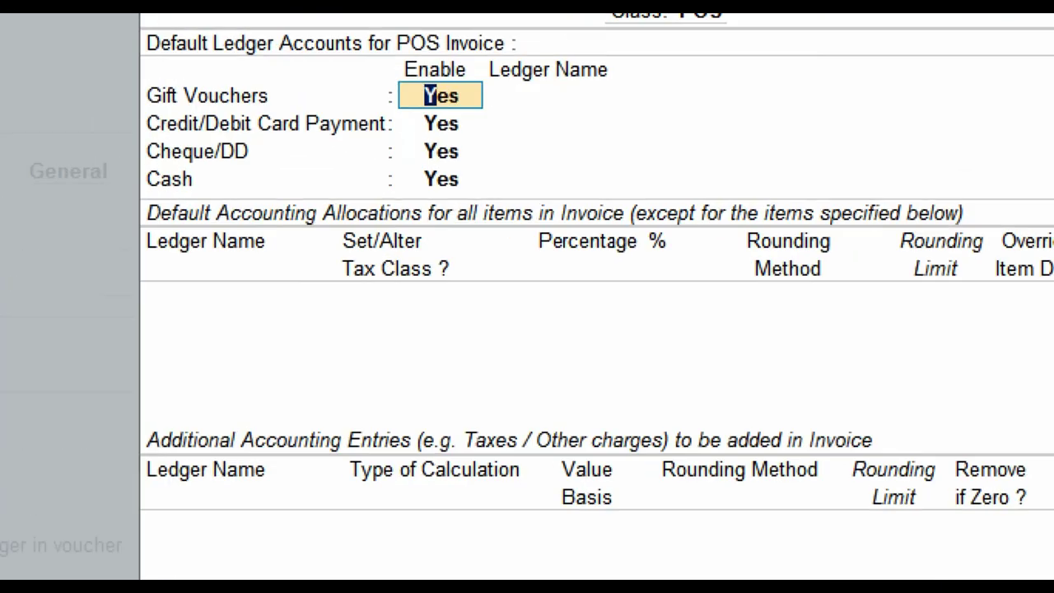
left_click(278, 149)
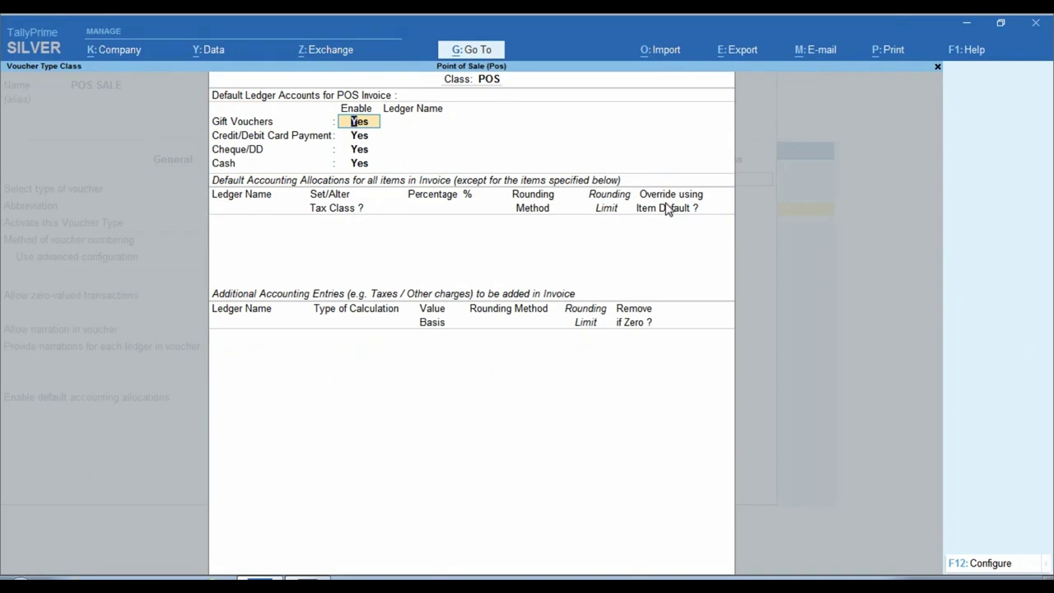
key("Return")
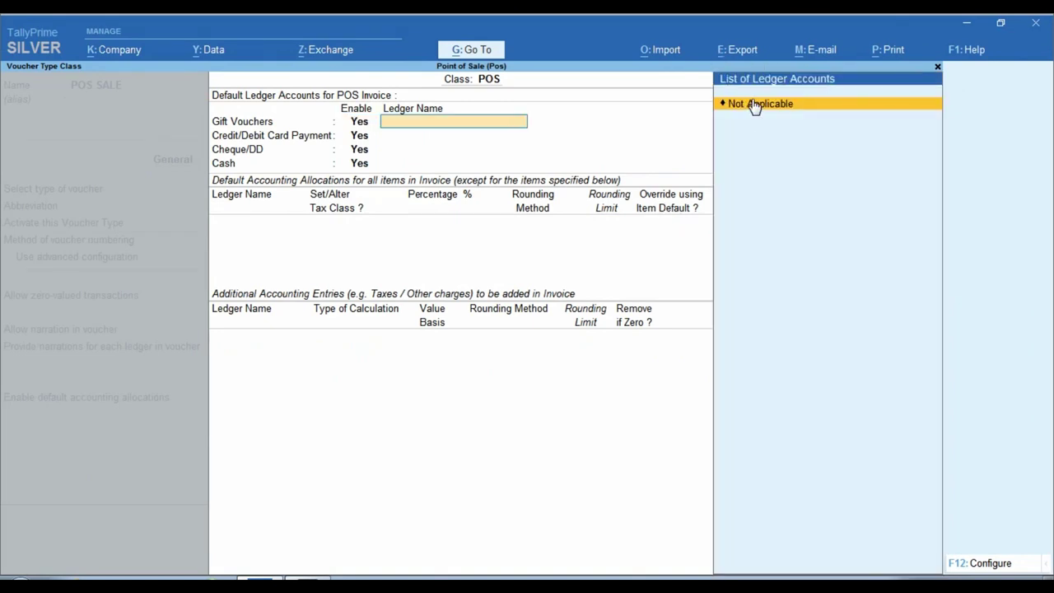
key("alt+c")
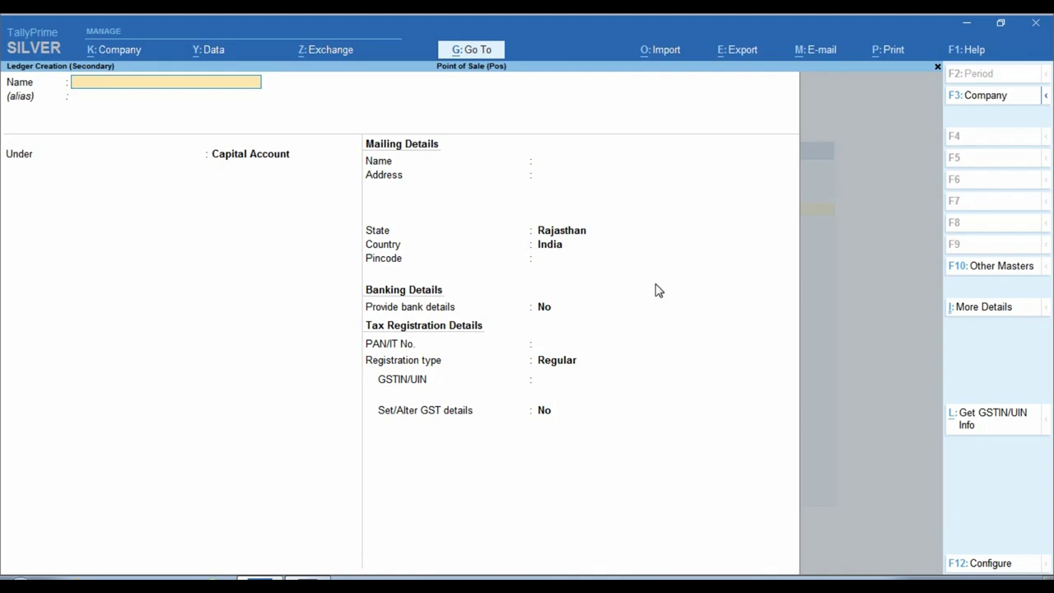
Step: Name the new ledger DEWALI GIFT and group it under Sundry Debtors
type("GIFTT VOU")
key("BackSpace")
key("BackSpace")
key("BackSpace")
key("BackSpace")
key("BackSpace")
key("BackSpace")
key("BackSpace")
type("DEWALI GIFT")
key("Return")
key("Return")
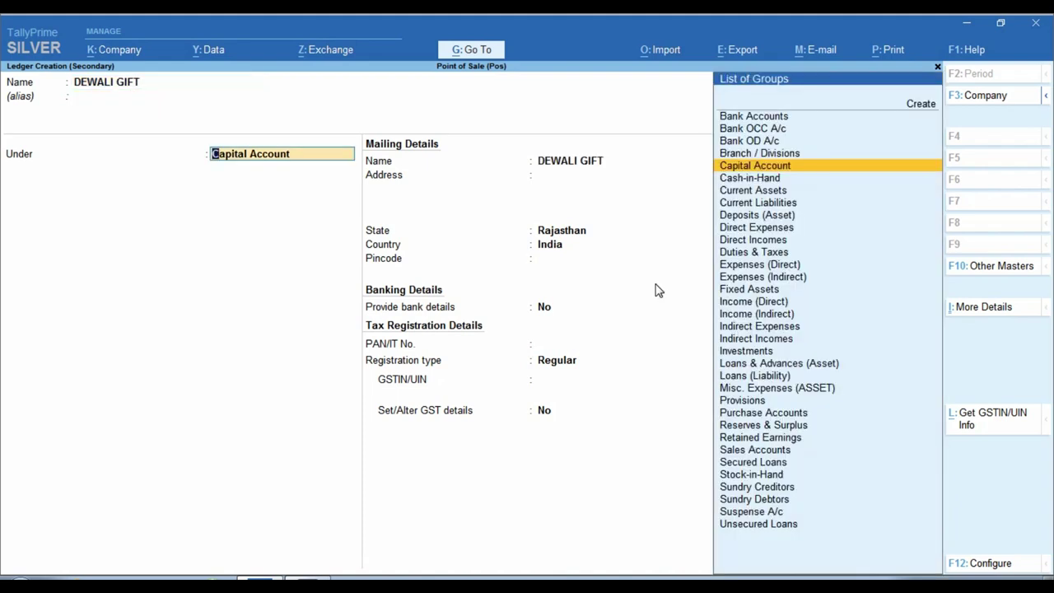
type("SUND")
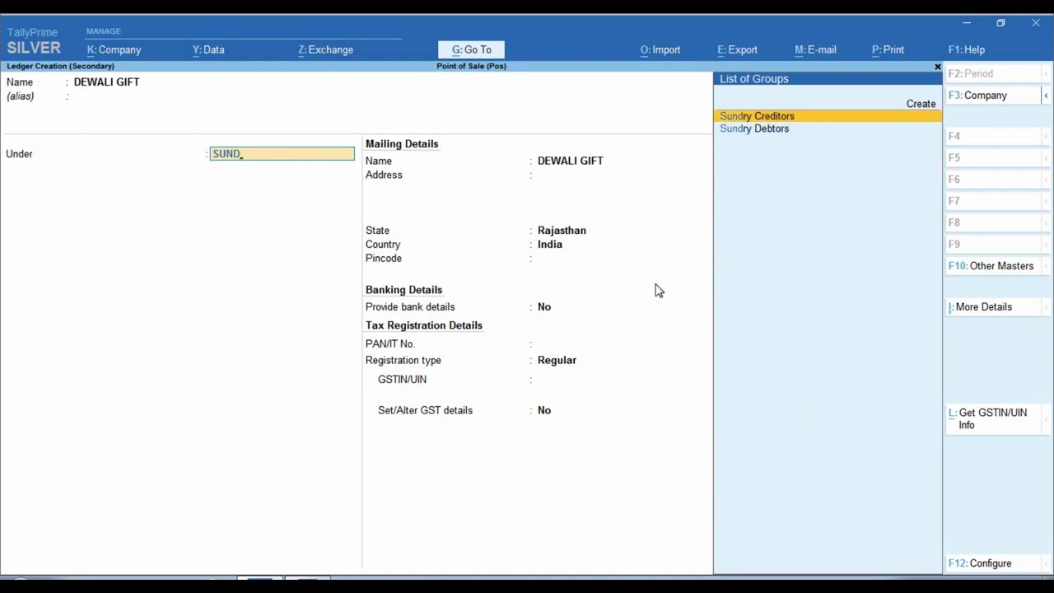
key("Down")
key("Return")
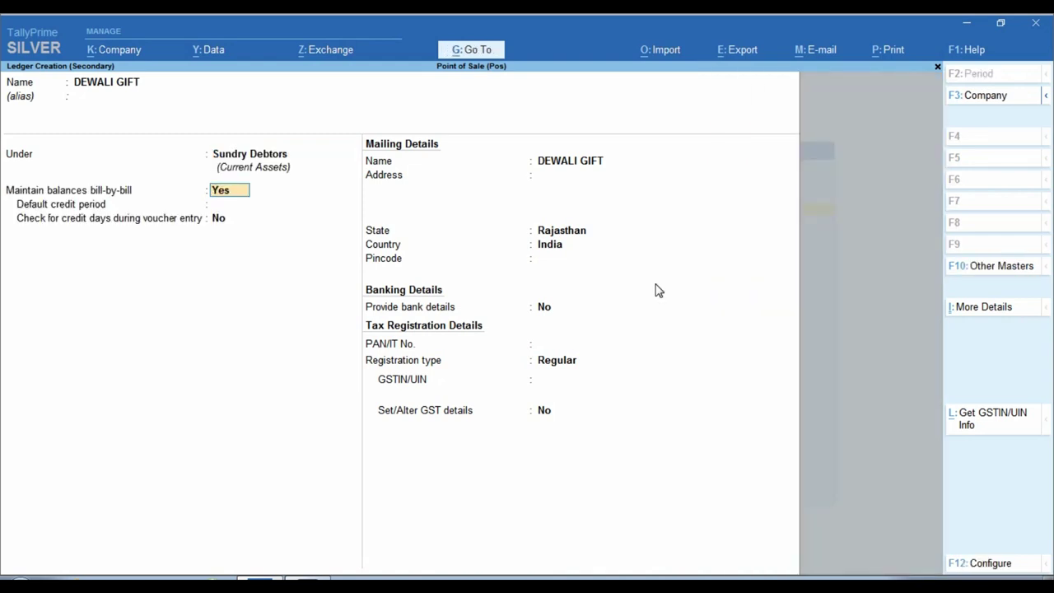
Step: Set its GST registration type to Unregistered and save the ledger
key("Return")
key("Return")
key("Return")
key("Return")
key("Return")
key("Return")
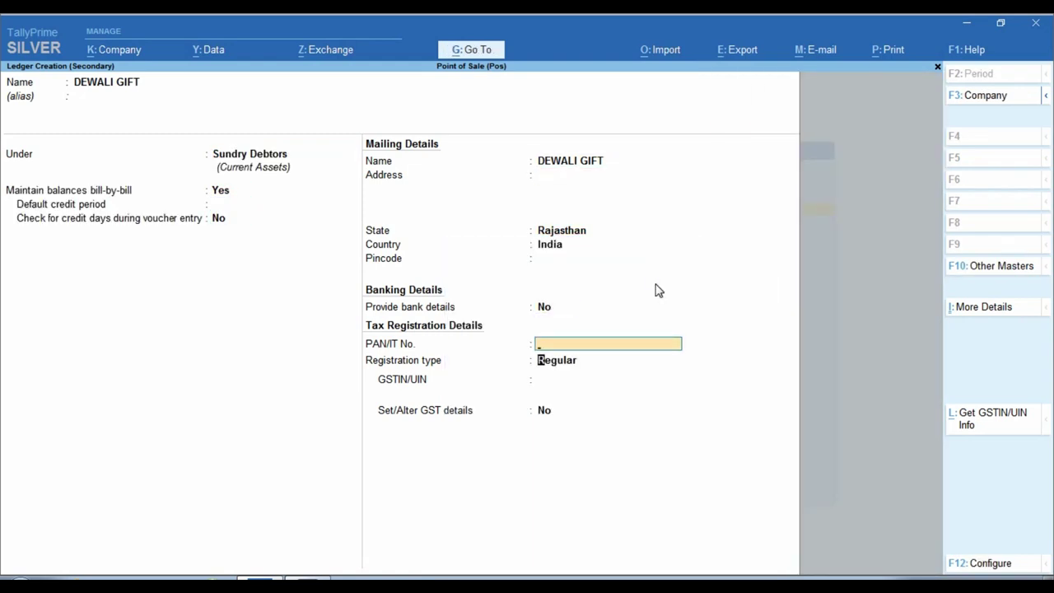
key("Return")
key("Down")
key("Return")
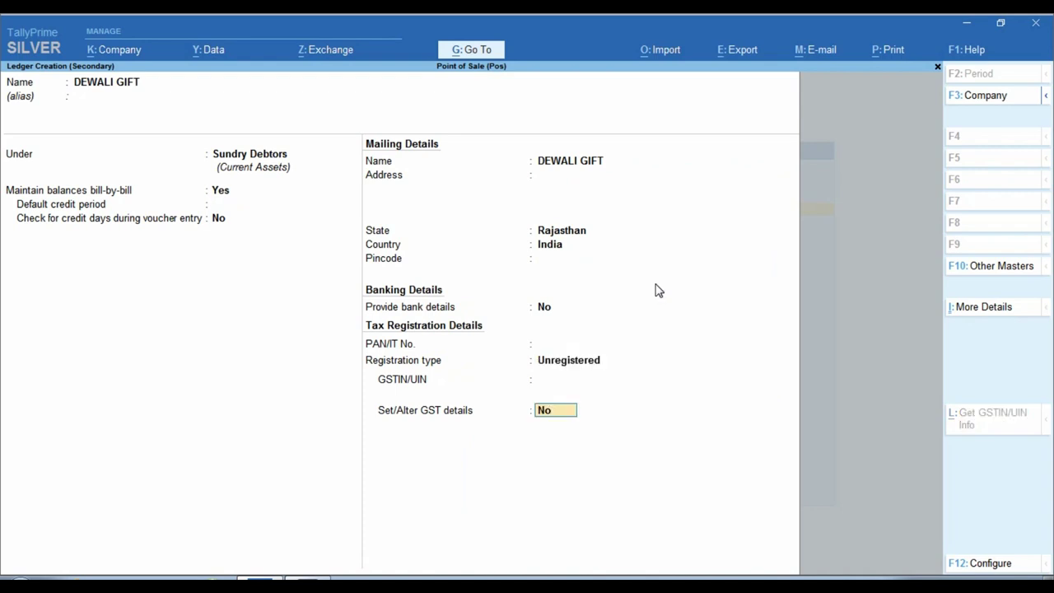
key("Return")
key("Return")
key("Return")
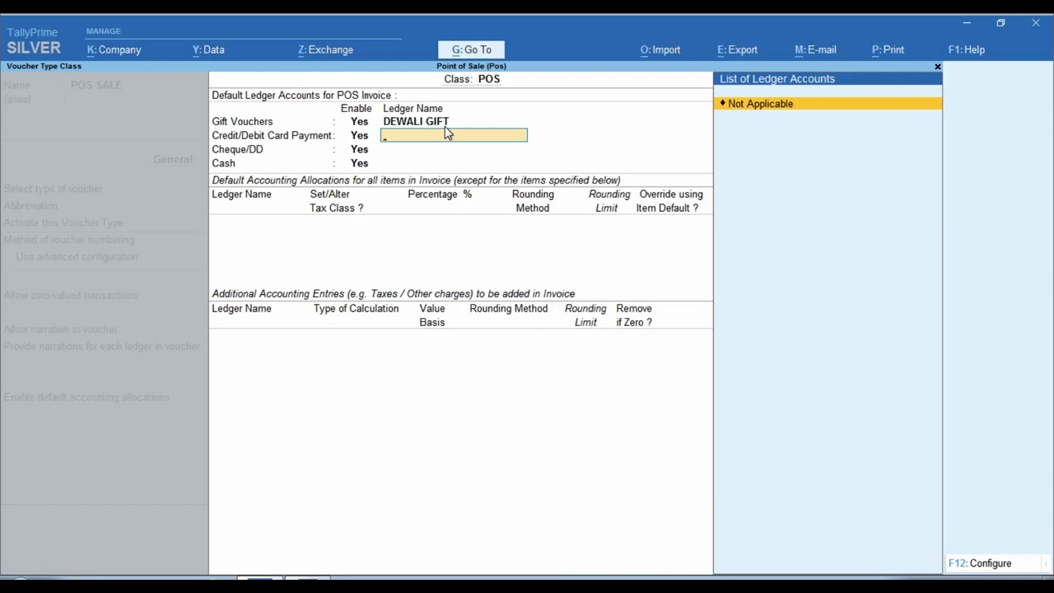
Step: Create ledger SBI CARD under Bank Accounts for card payments
key("alt+c")
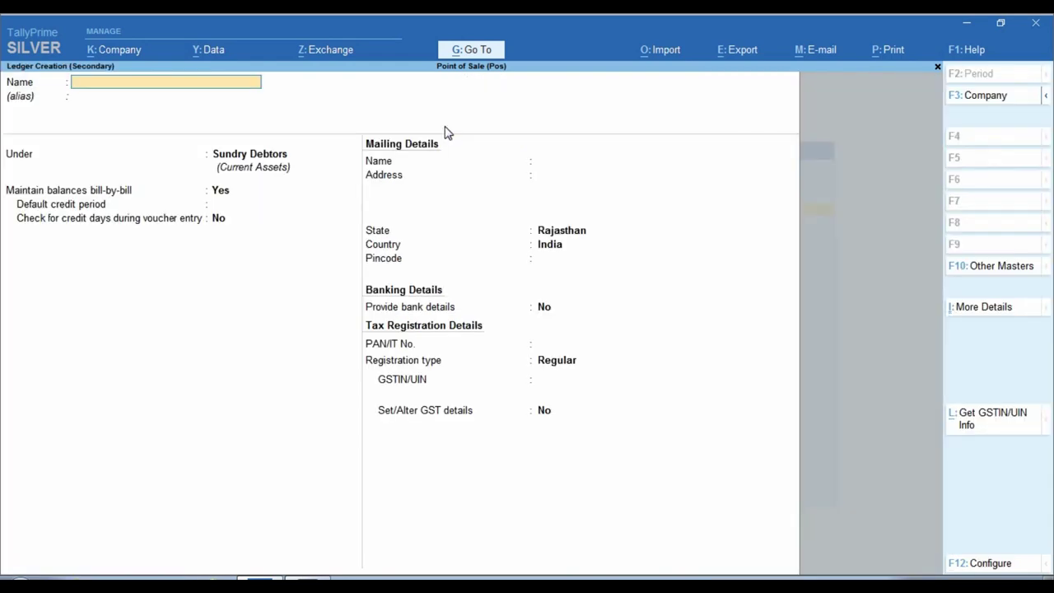
type("SBI CARD")
key("Return")
key("Return")
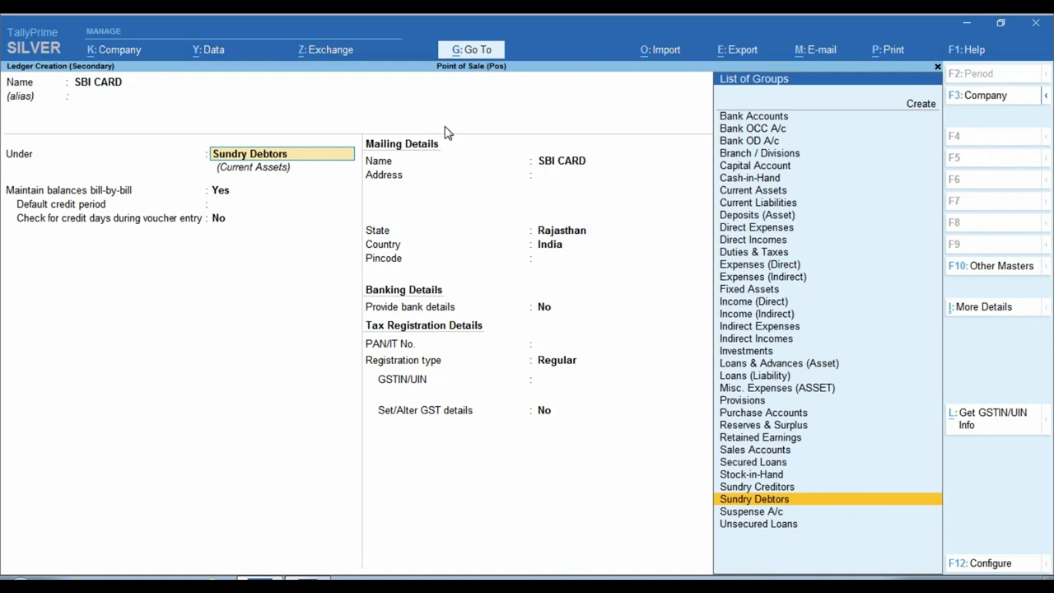
type("BANK")
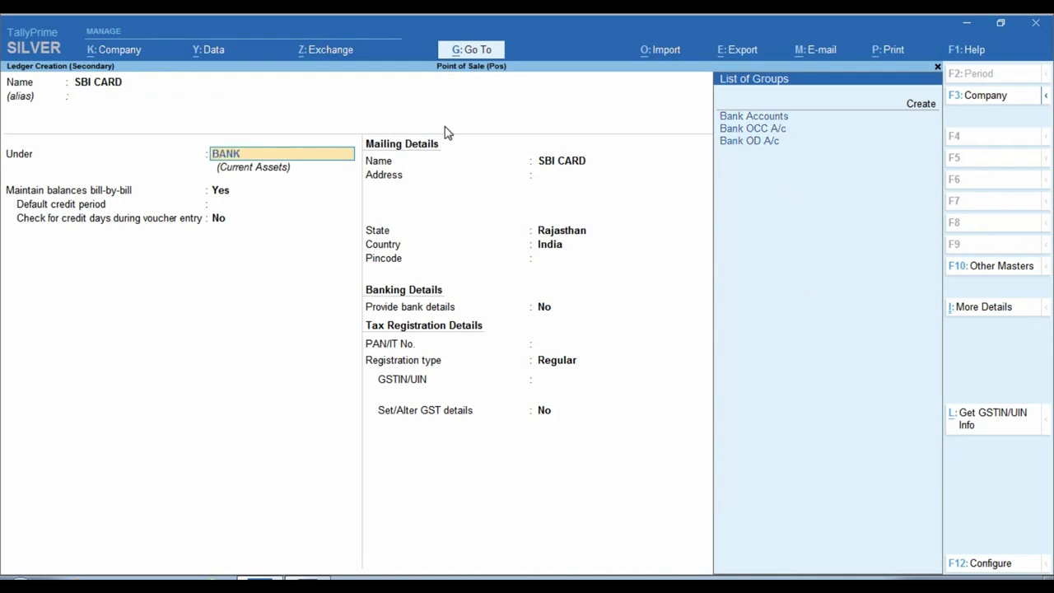
key("Return")
key("Return")
key("ctrl+a")
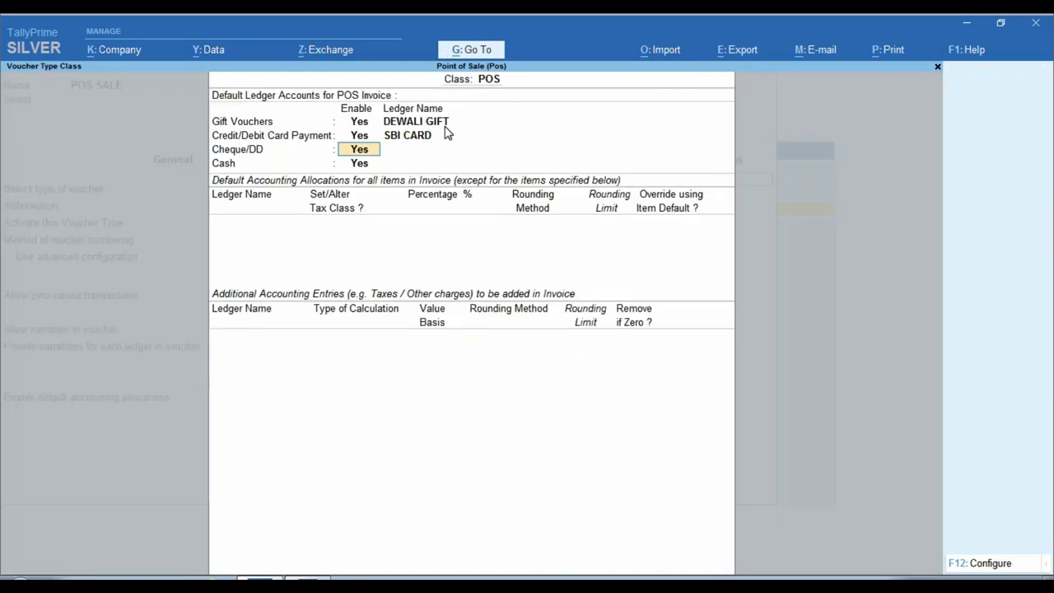
key("Return")
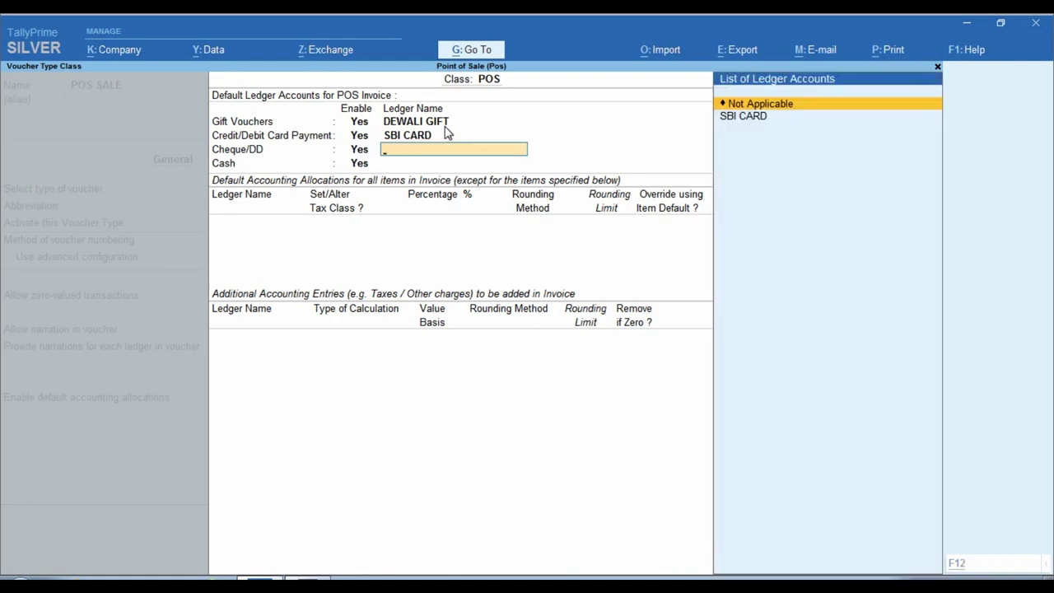
Step: Create ledger HDFC BANK under Bank Accounts for cheque/DD payments
key("alt+c")
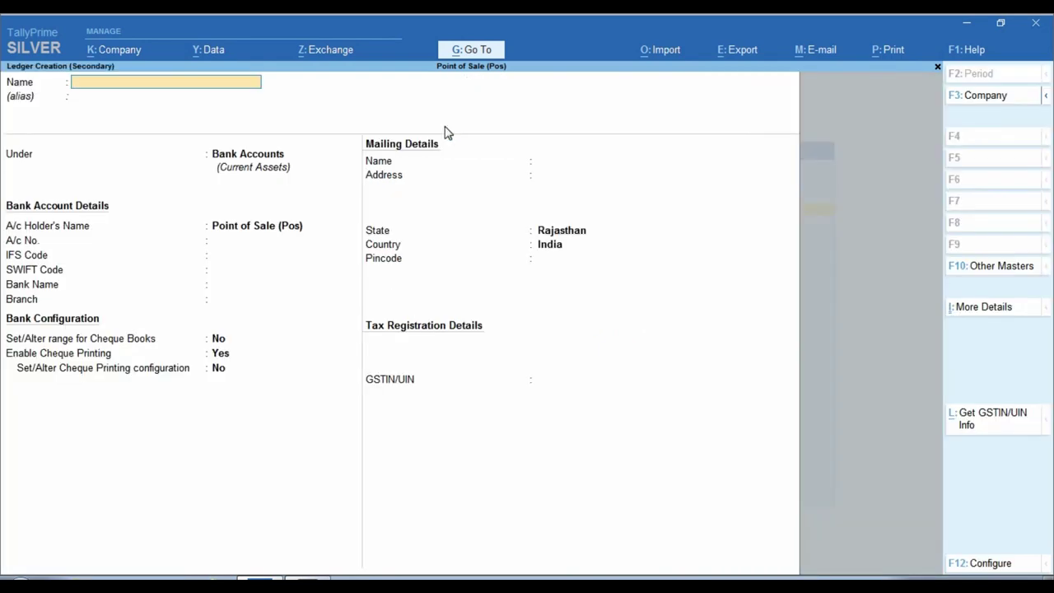
type("HDFC")
key("Return")
key("BackSpace")
type("BANK")
key("Return")
key("Return")
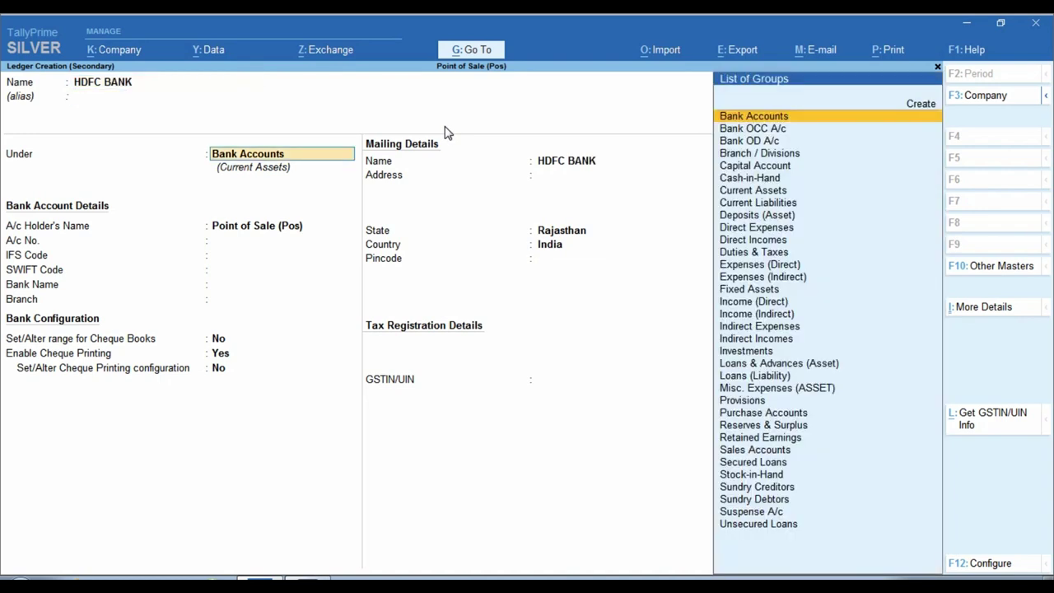
key("Return")
key("ctrl+a")
key("Return")
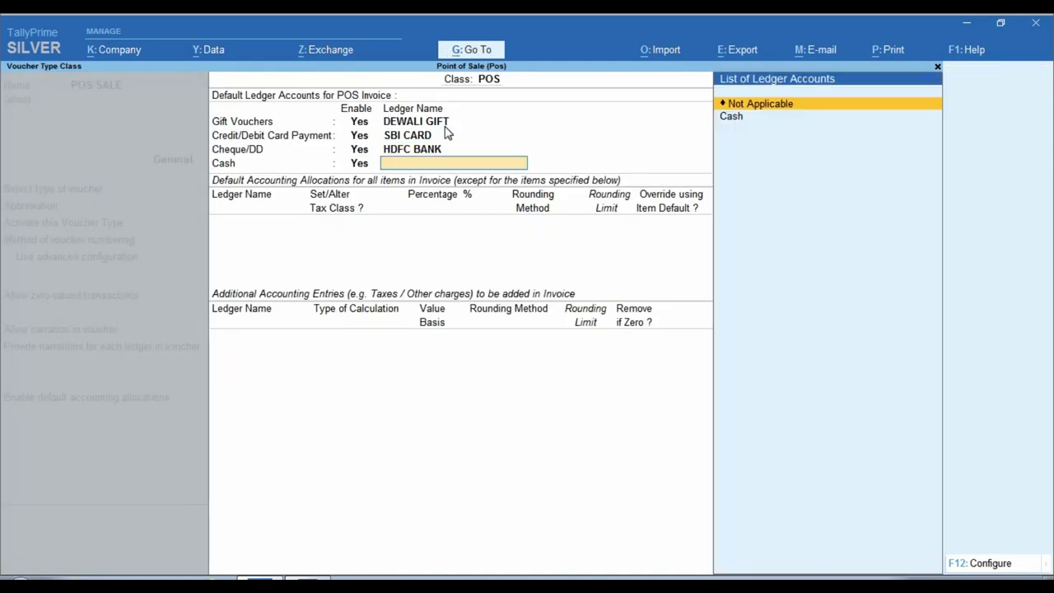
Step: Set Cash as the cash ledger and create ledger SALE under Sales Accounts
key("Down")
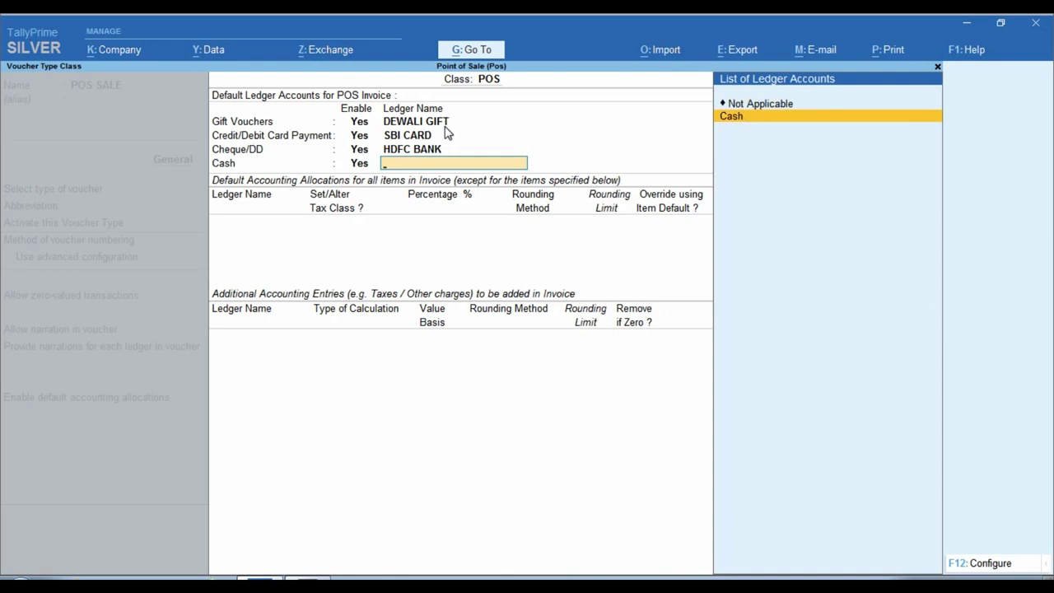
key("Return")
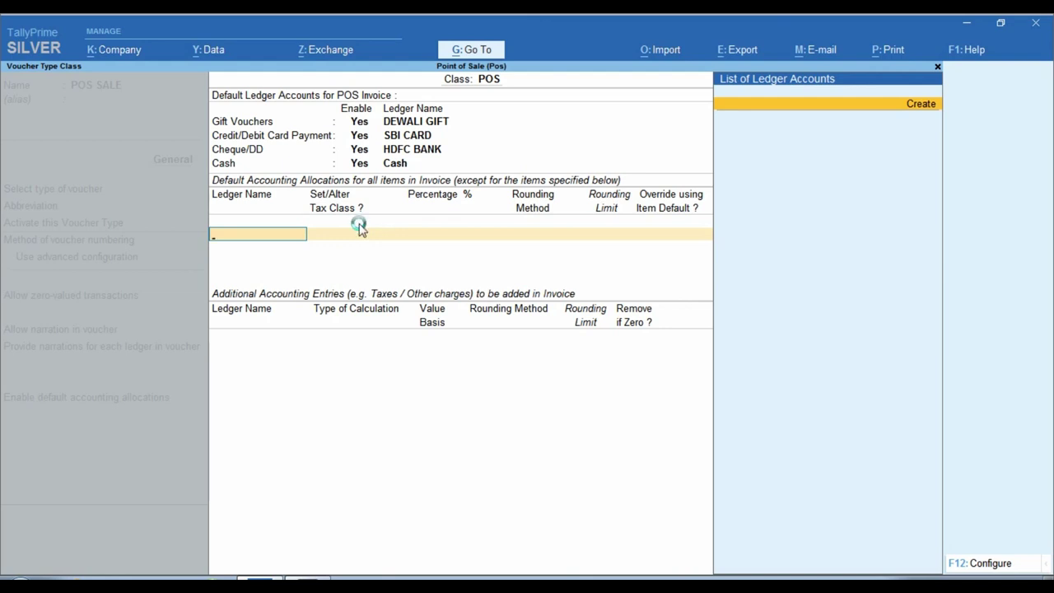
type("SALE")
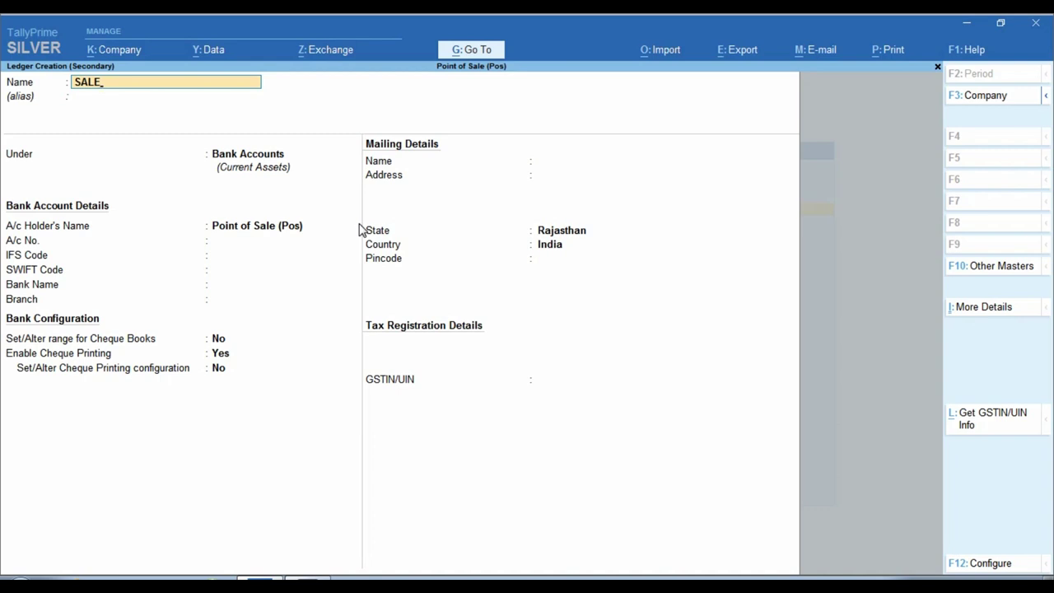
key("Return")
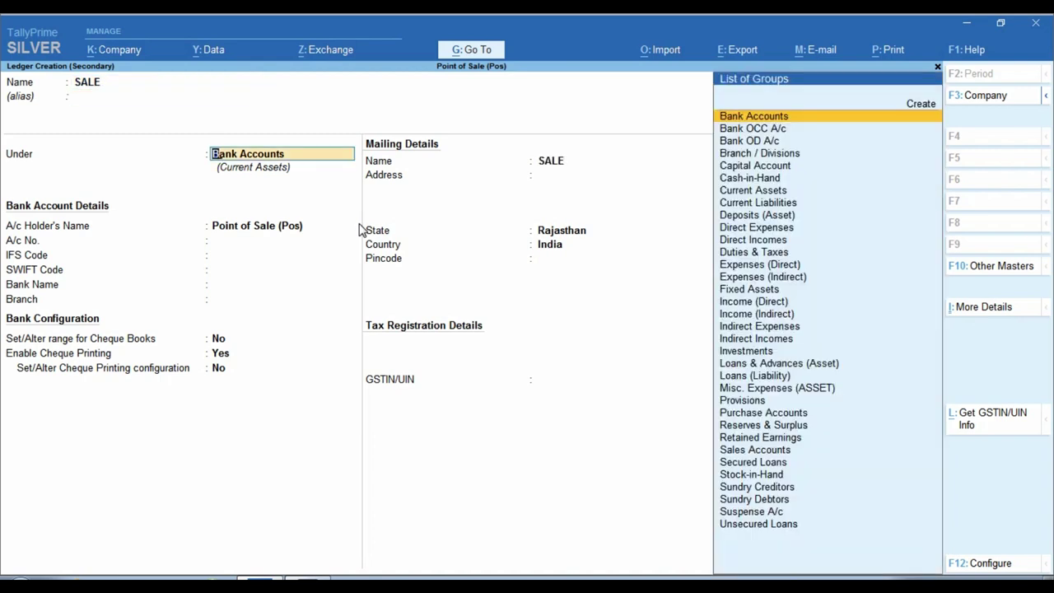
type("SALE")
key("Return")
key("Return")
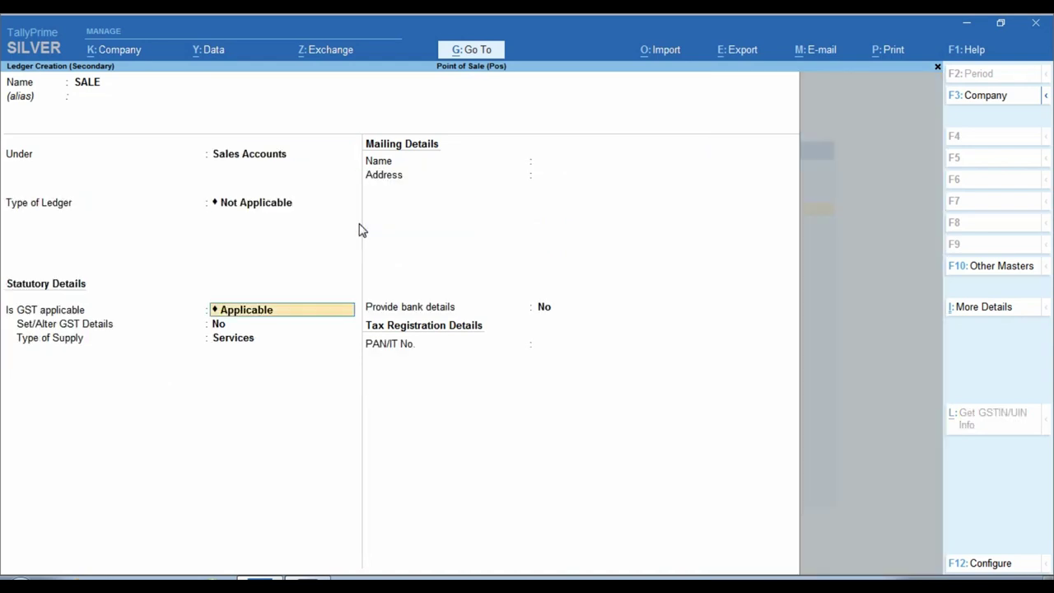
key("Return")
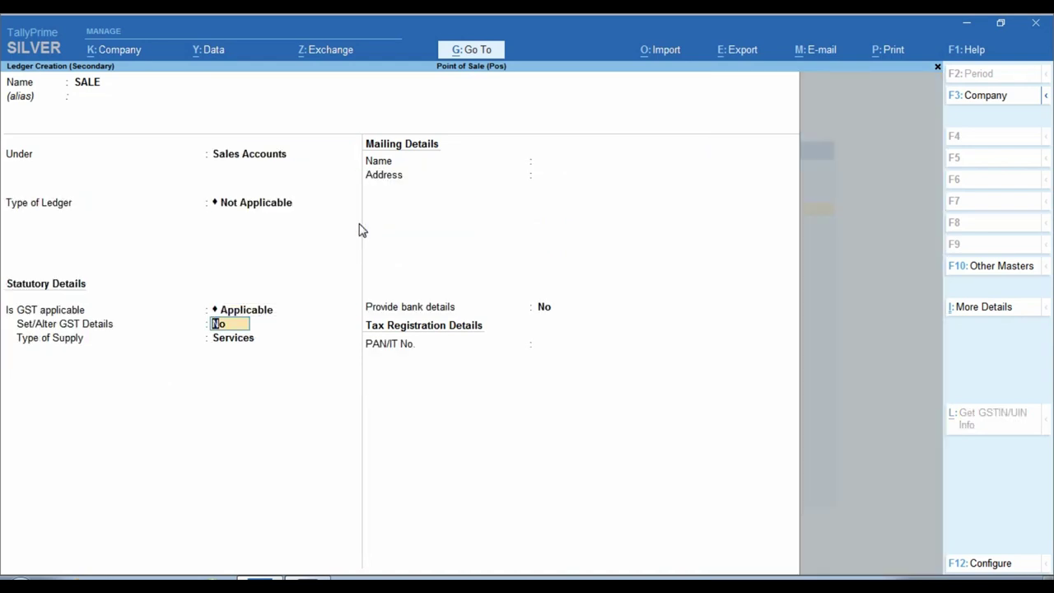
Step: Enable GST for the SALE ledger with supply type Goods and save it
key("y")
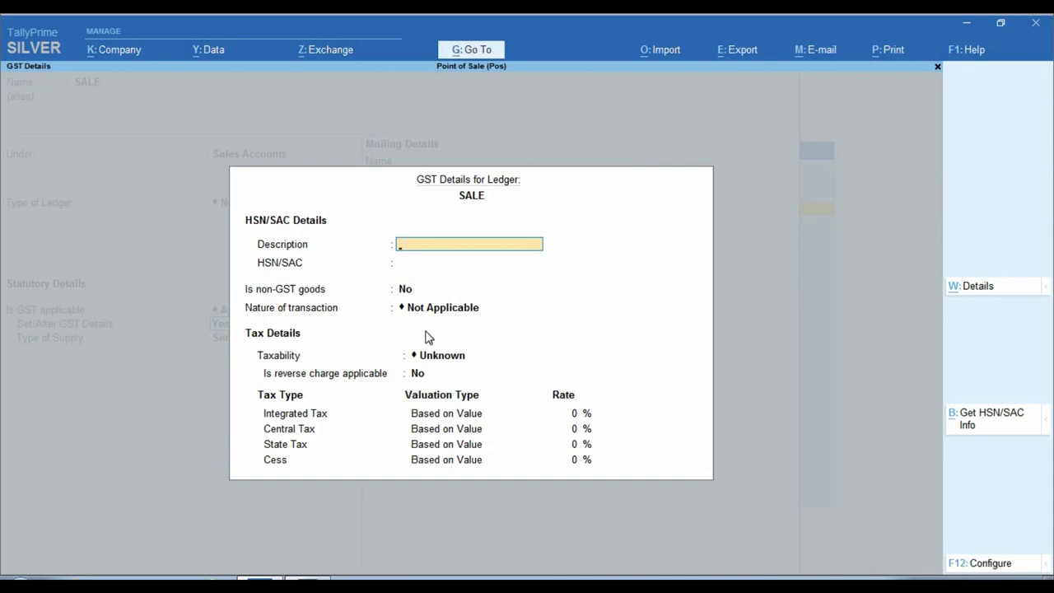
key("ctrl")
key("ctrl+a")
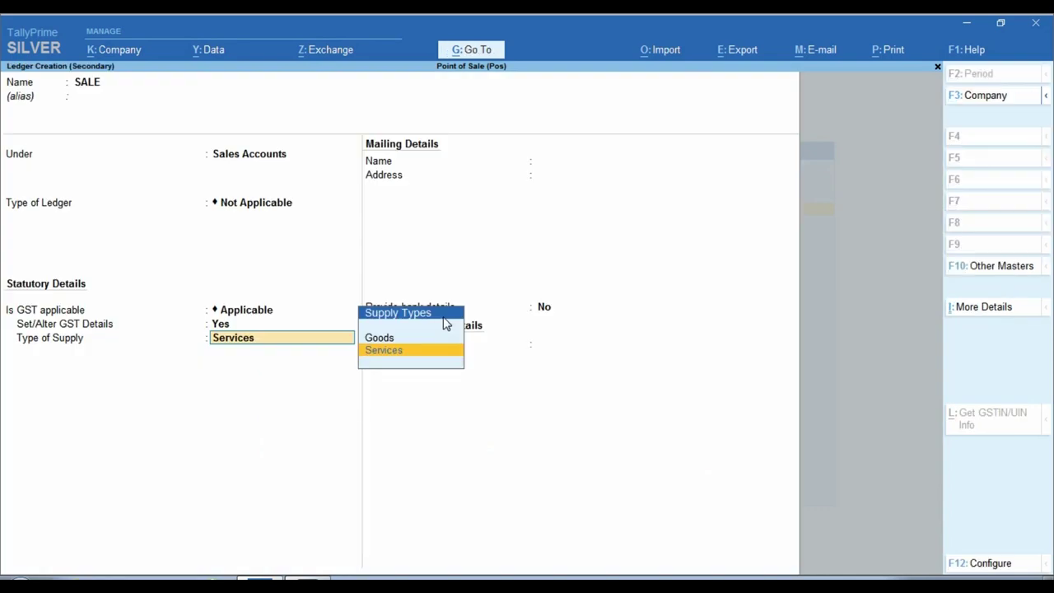
key("Up")
key("Return")
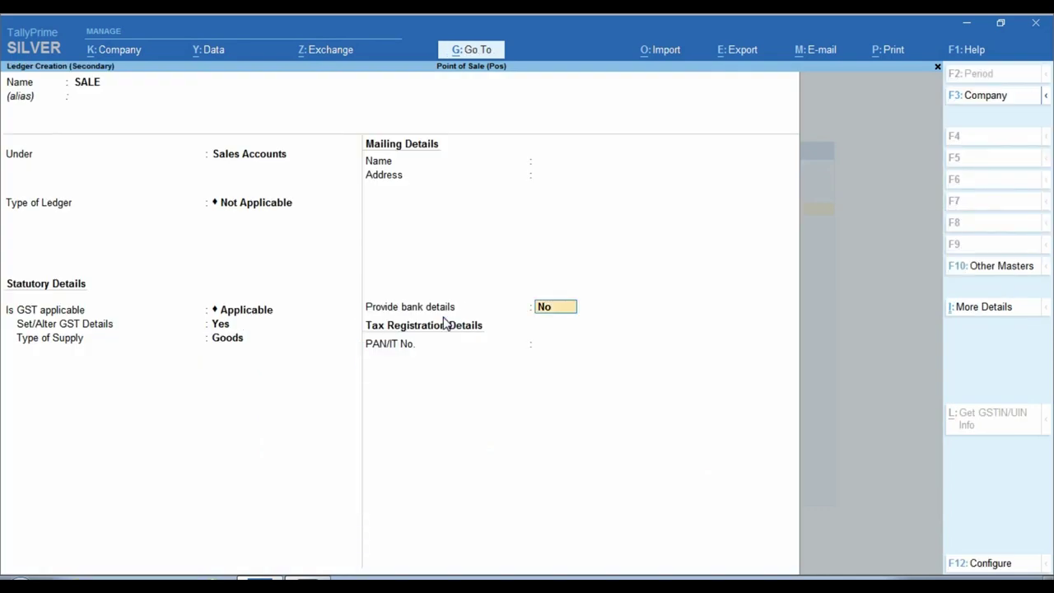
key("ctrl+a")
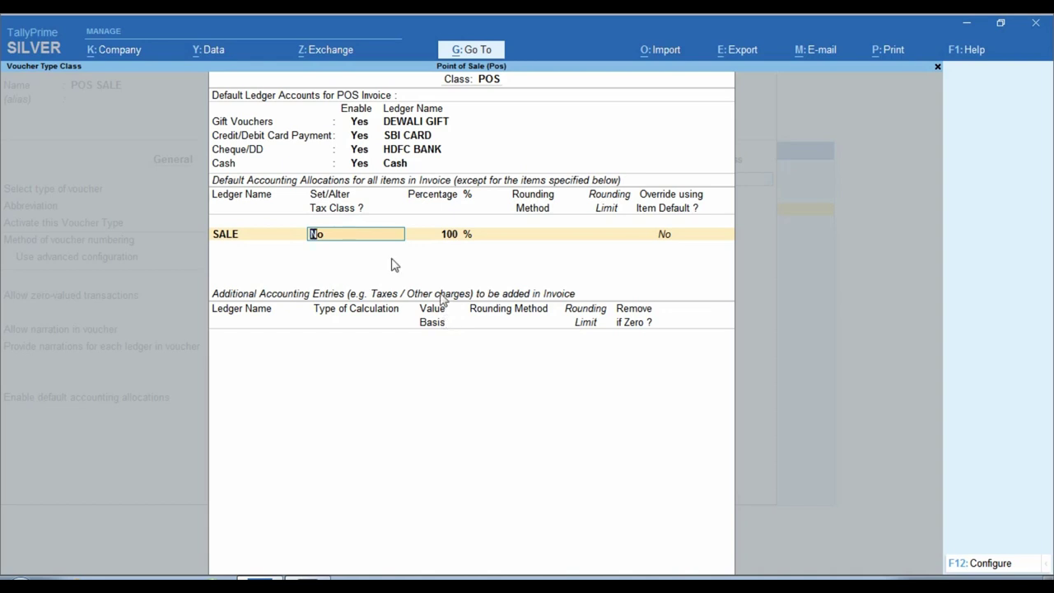
Step: Accept Not Applicable, then create CGST TAX under Duties & Taxes as GST Central Tax
type("y")
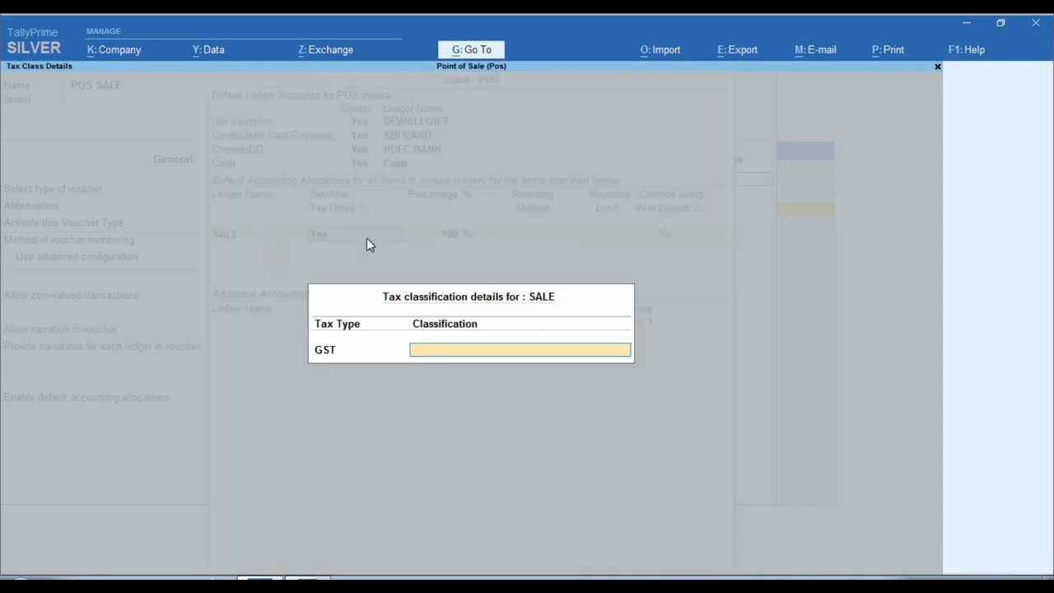
type("NO")
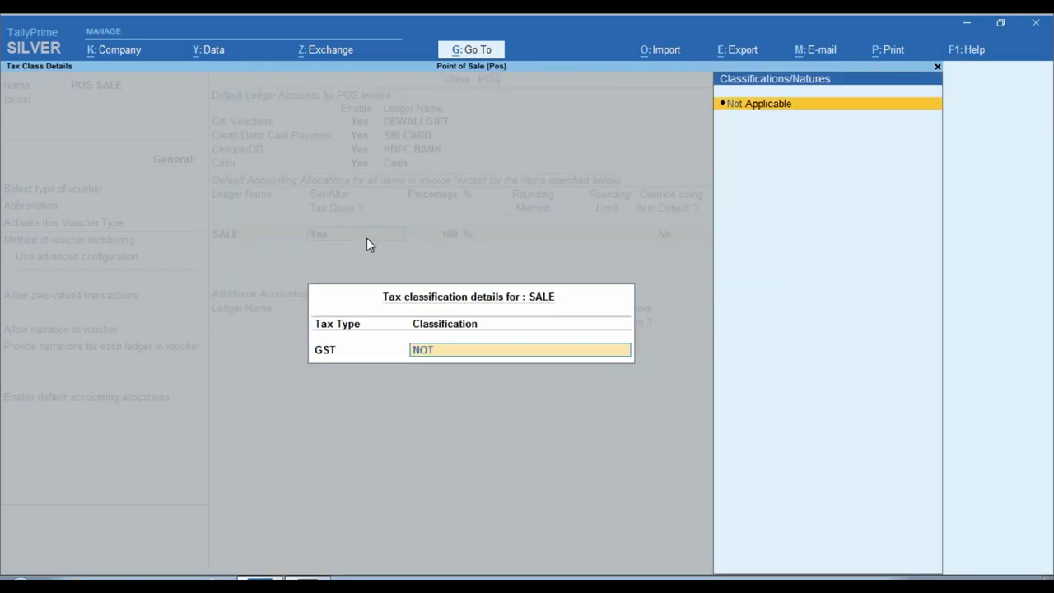
type("T")
key("Return")
key("Return")
key("Return")
key("Return")
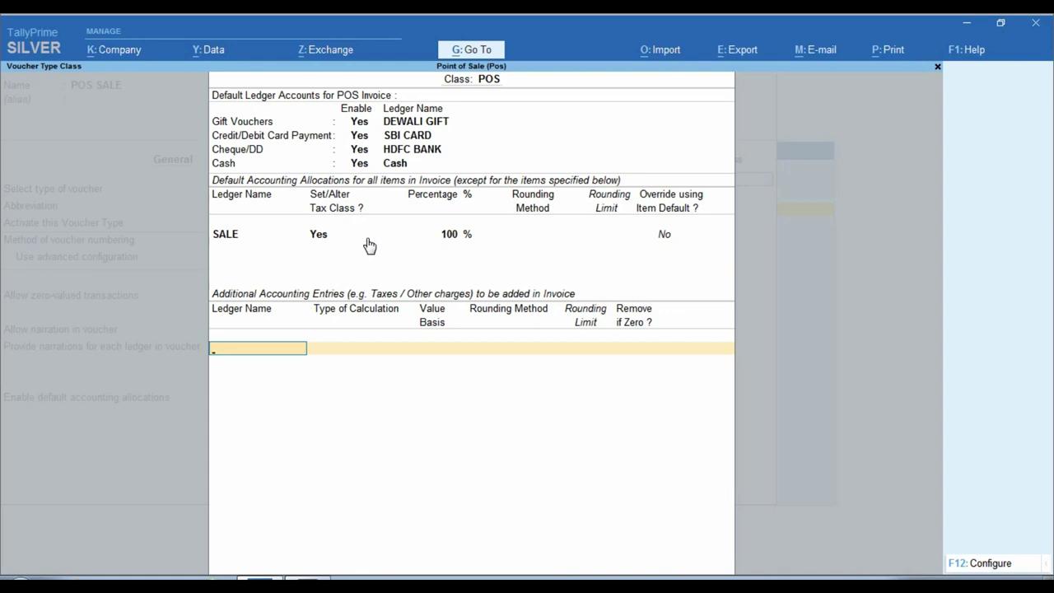
key("alt+c")
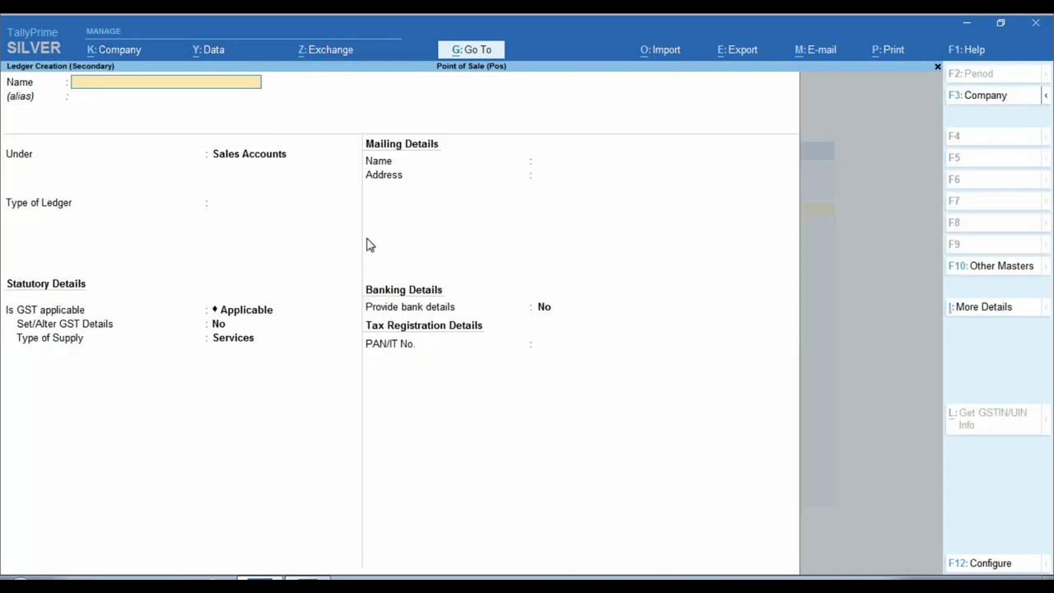
type("CGST TAX")
key("Return")
key("Return")
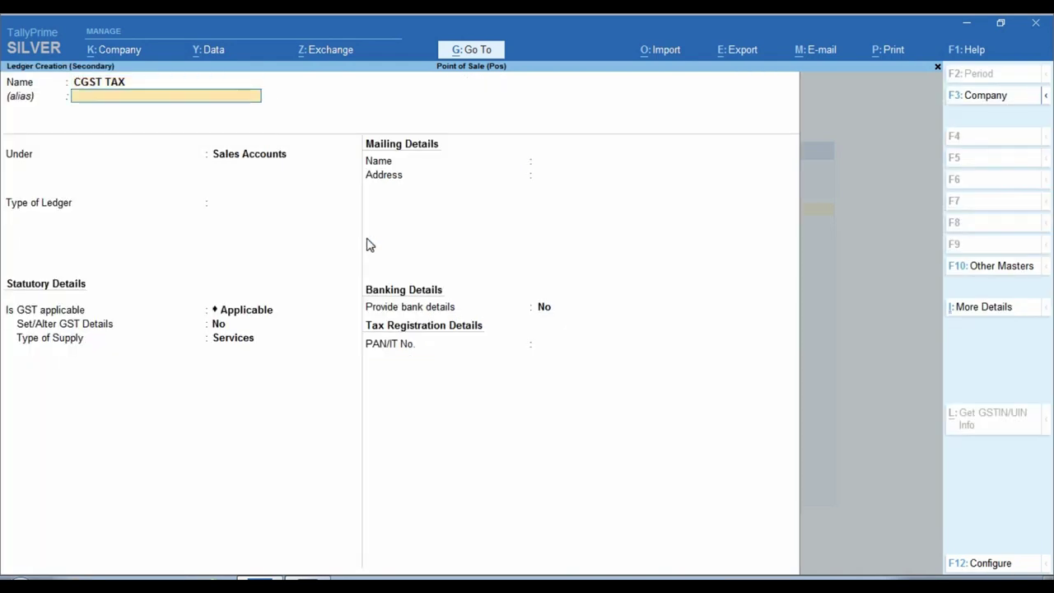
type("DU")
key("Return")
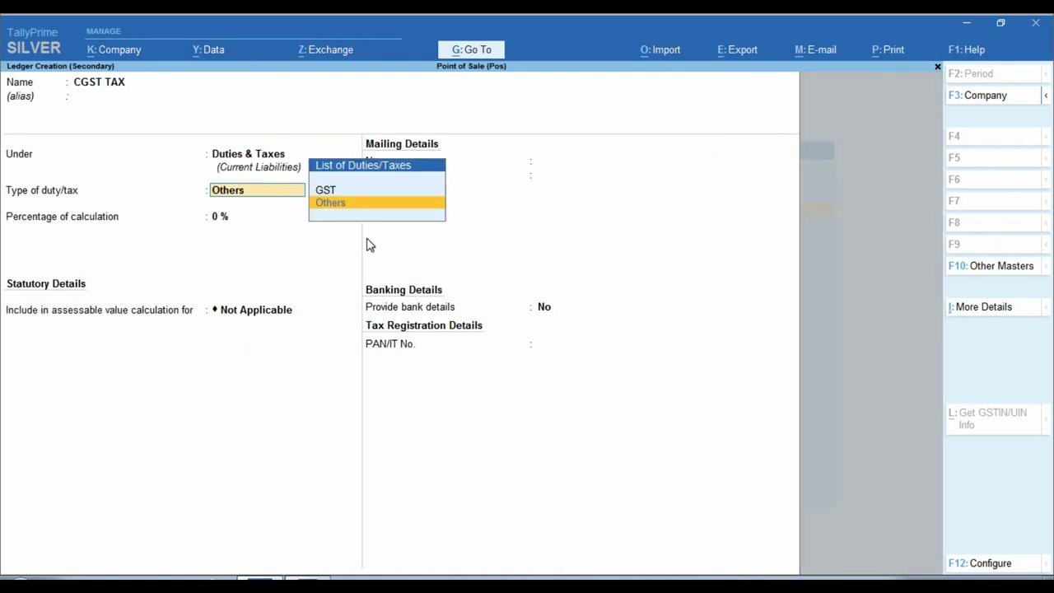
type("G")
key("Return")
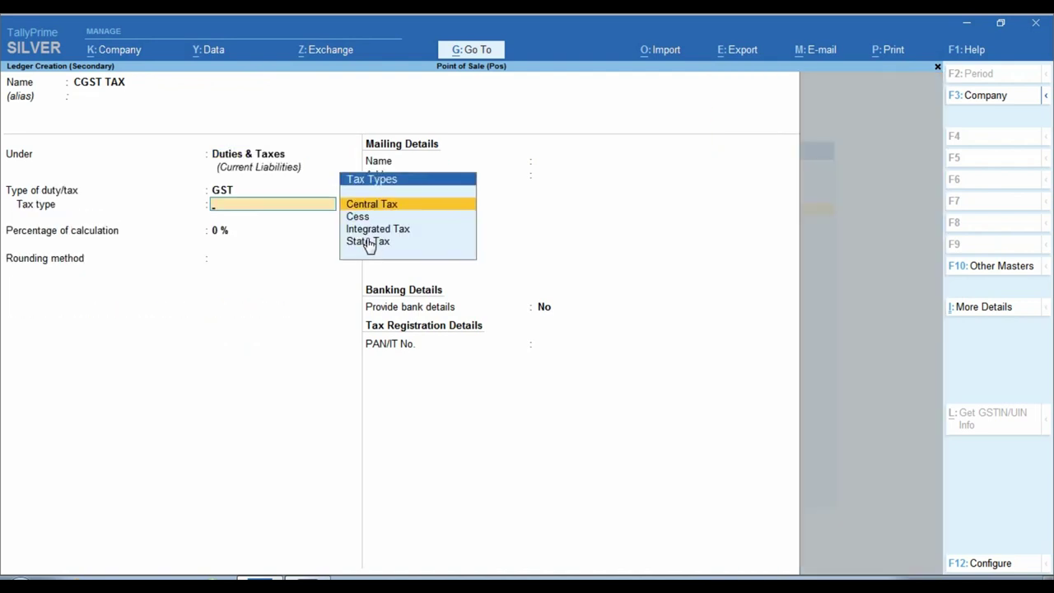
key("Return")
key("Return")
key("Return")
key("ctrl+a")
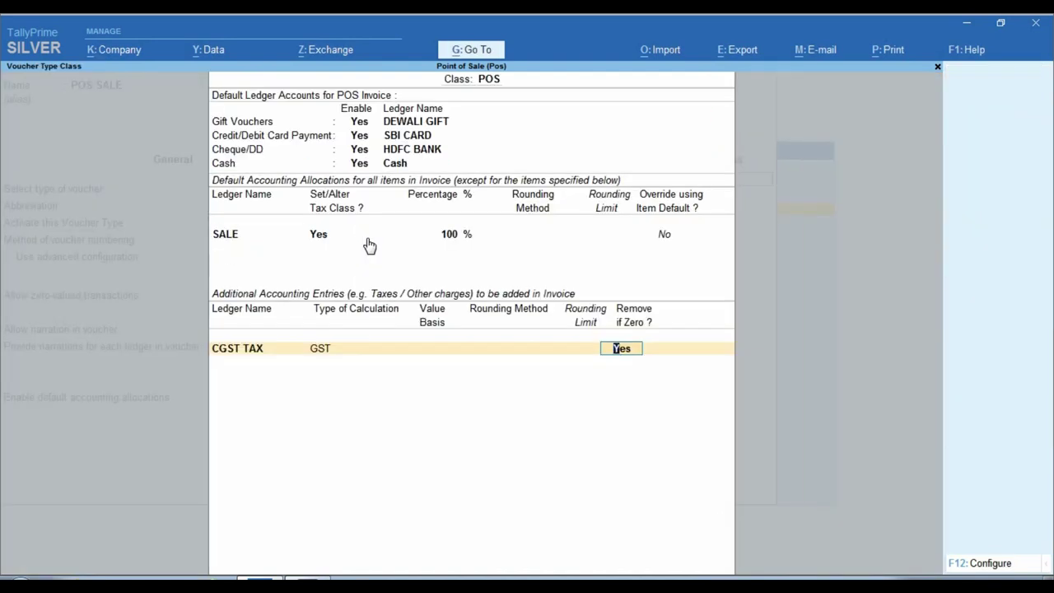
key("Return")
Step: Create SGST TAX under Duties & Taxes as GST State Tax and finish the class
key("alt+c")
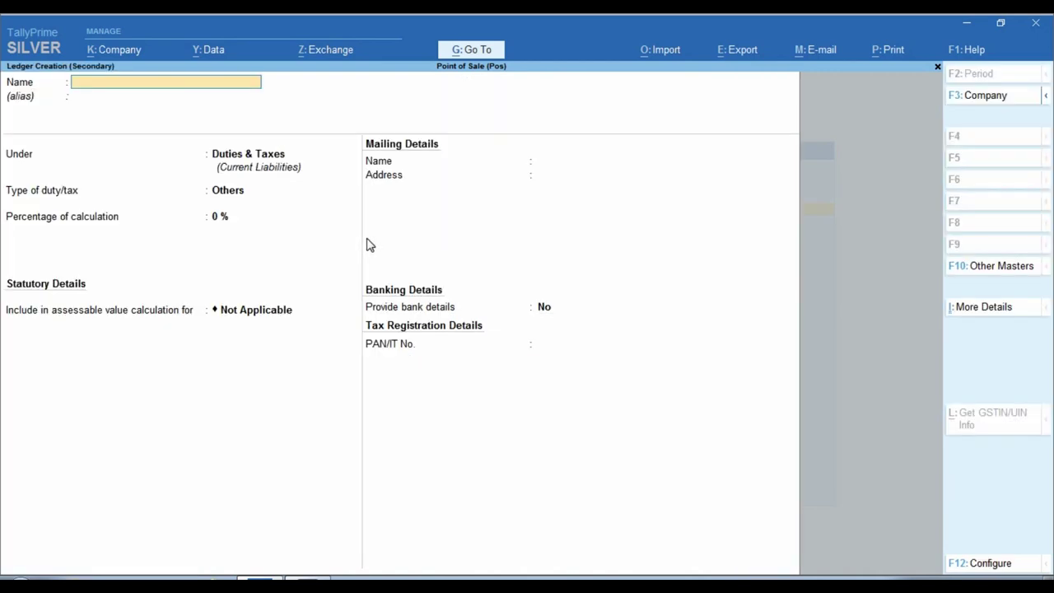
type("SGST TAX")
key("Return")
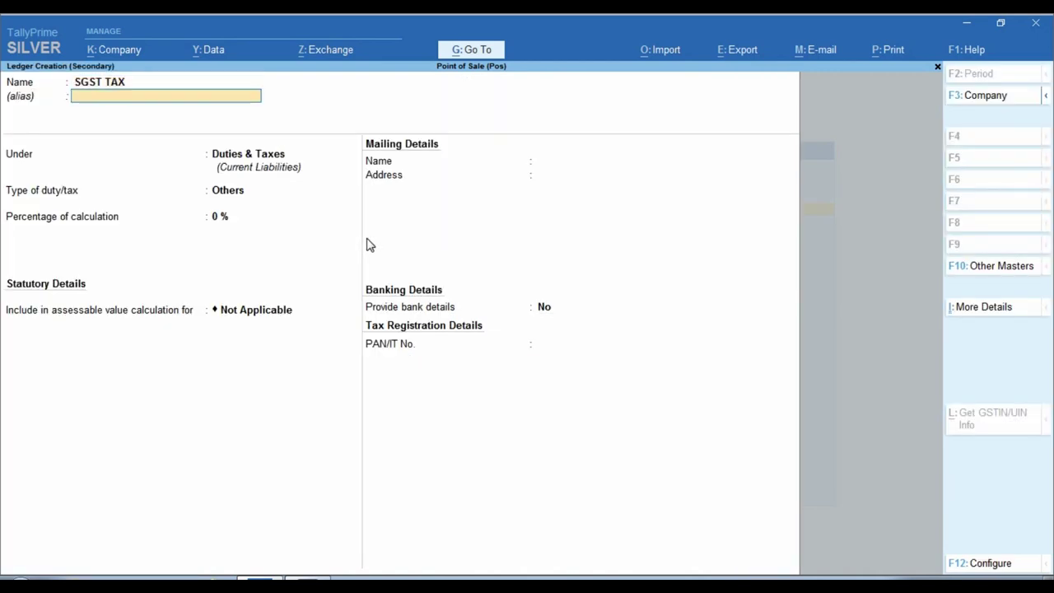
key("Return")
key("Return")
key("Up")
key("Return")
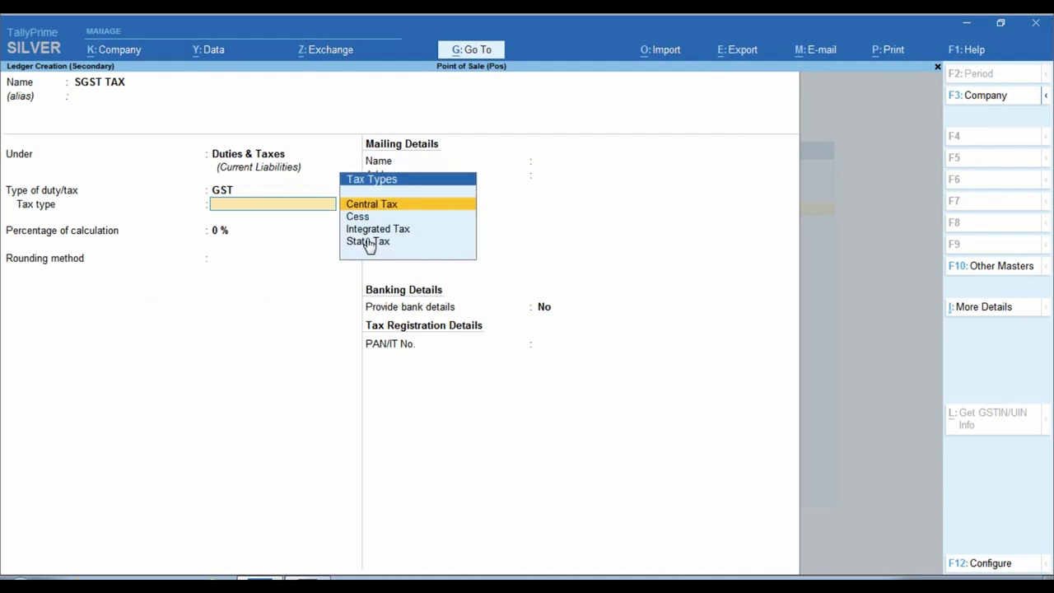
key("Down")
key("Down")
key("Down")
key("Return")
key("Return")
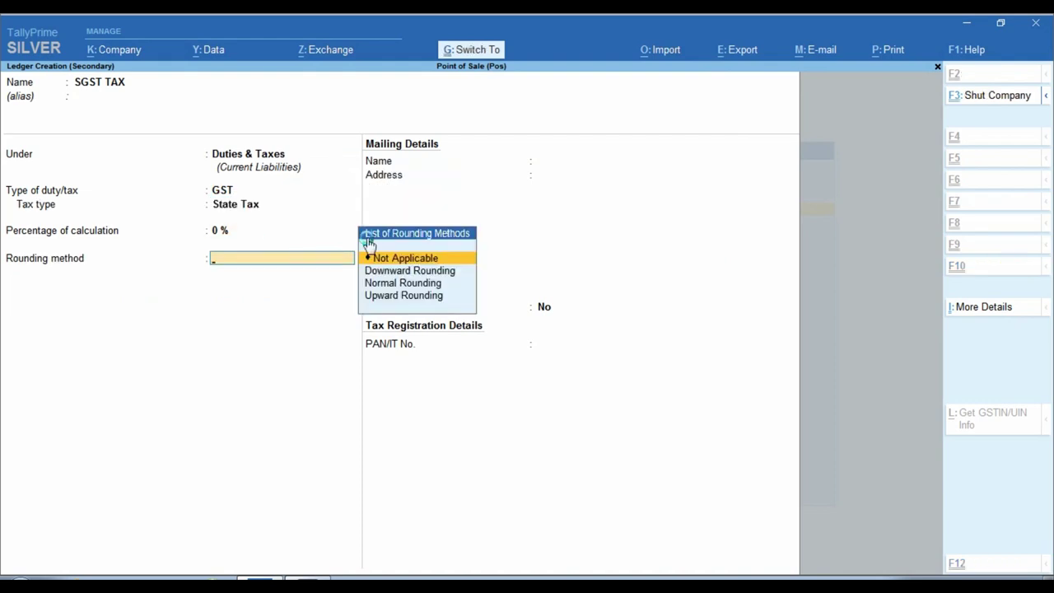
key("Return")
key("Return")
key("Return")
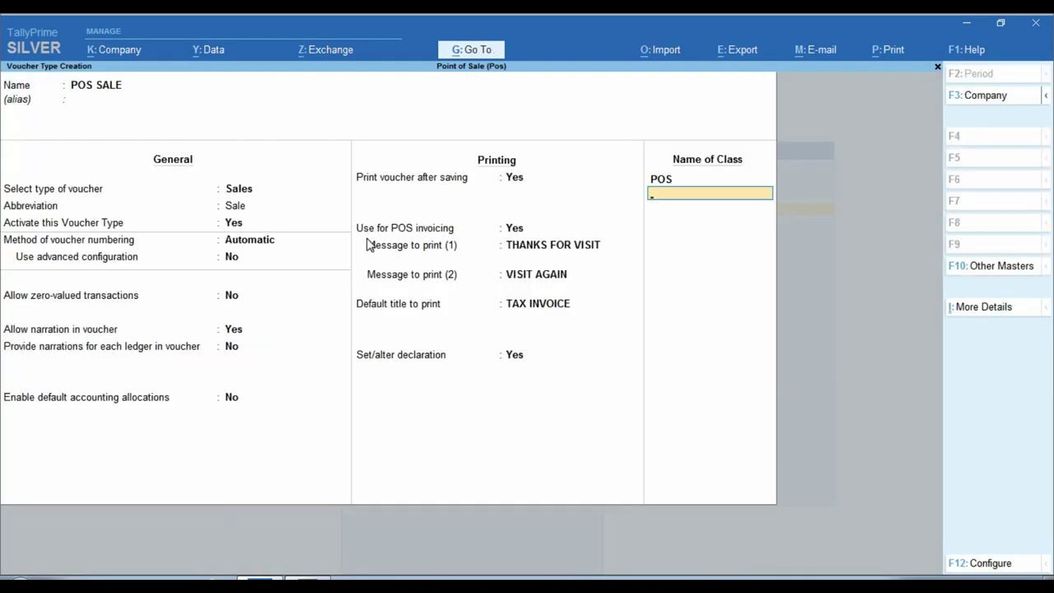
key("Return")
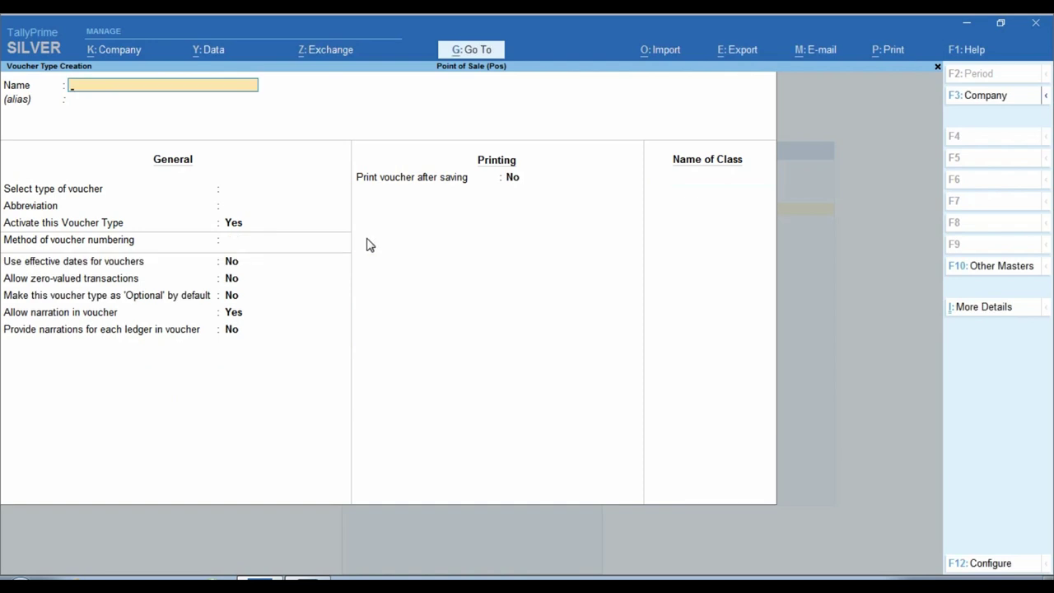
Step: Leave the voucher type form and start creating a new stock item
key("Escape")
key("y")
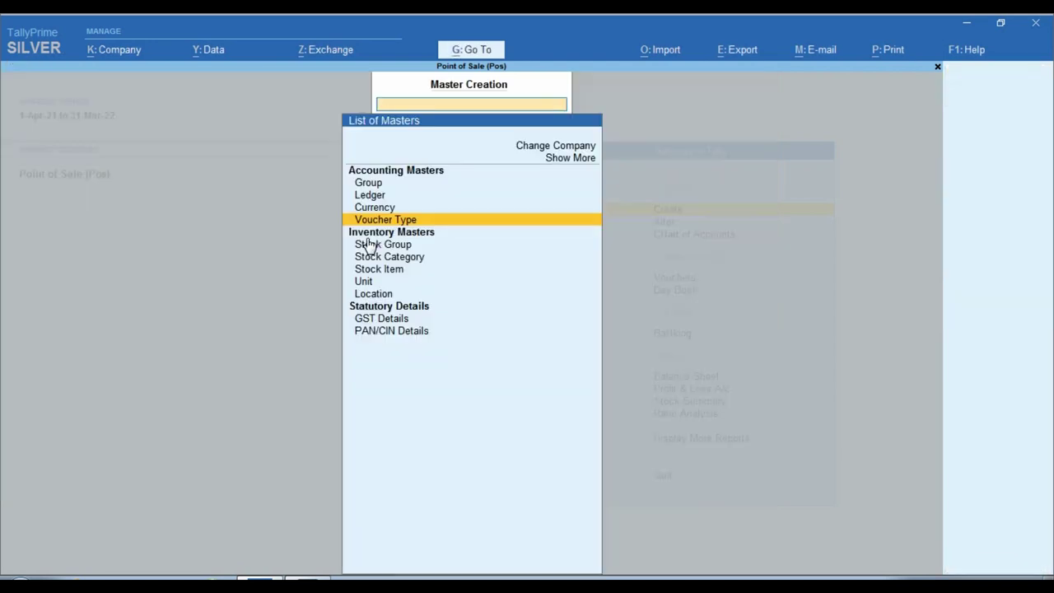
key("Escape")
key("Escape")
key("n")
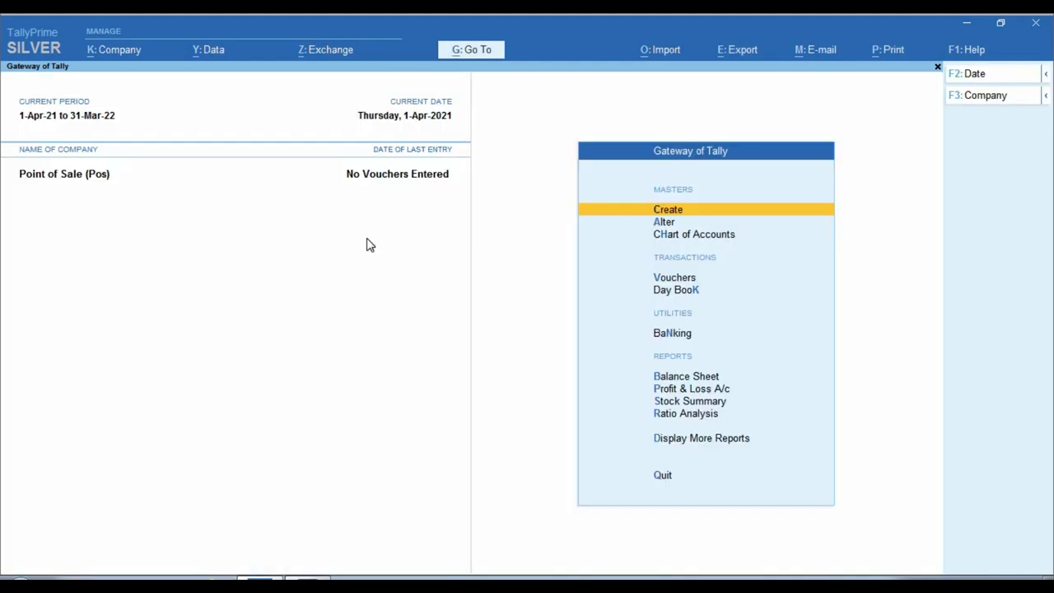
key("Return")
key("Down")
key("Down")
key("Down")
key("Down")
key("Down")
key("Down")
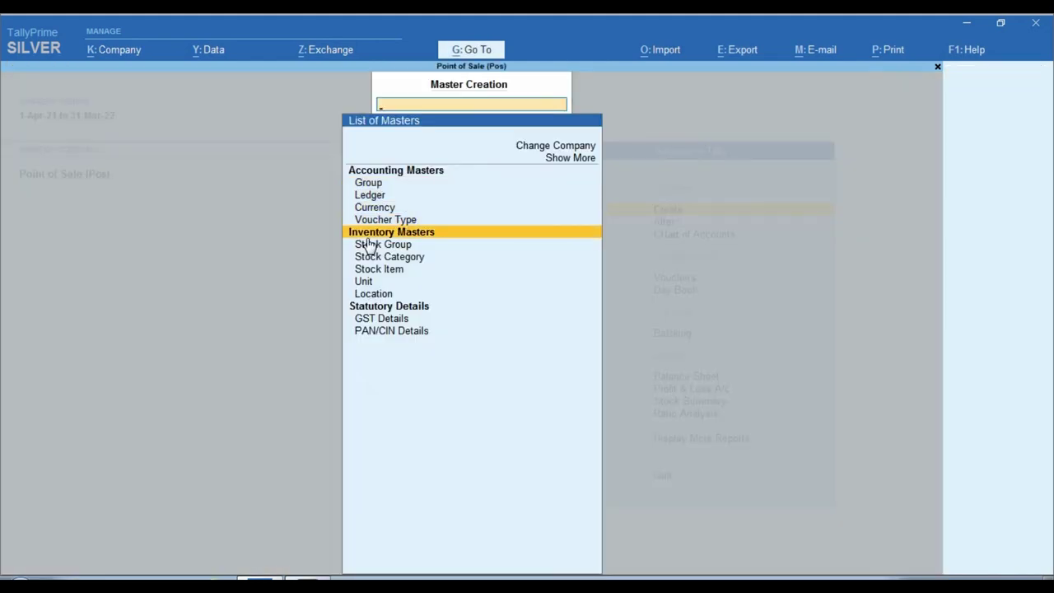
key("Return")
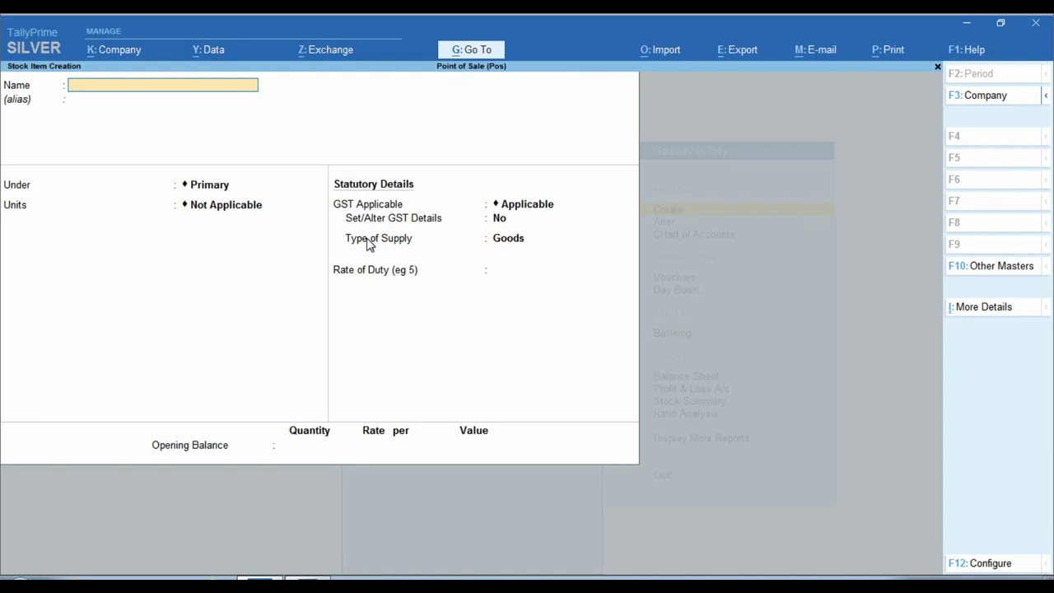
Step: Name the stock item ITEM-1 and create unit PCS with quantity code PCS-PIECES
type("ITEM-1")
key("Return")
key("Return")
key("Return")
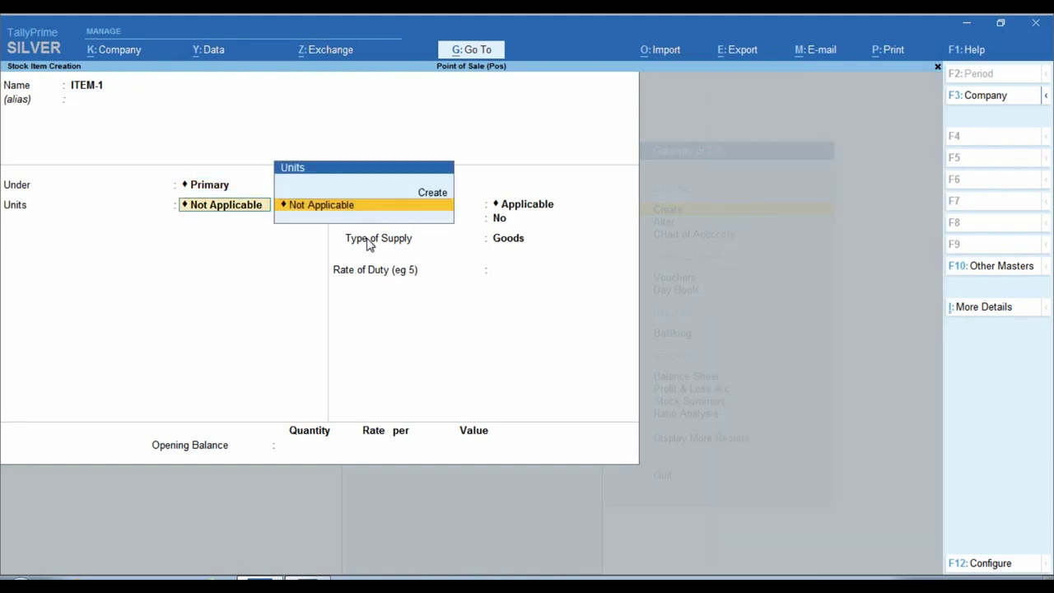
key("alt+c")
type("PCS")
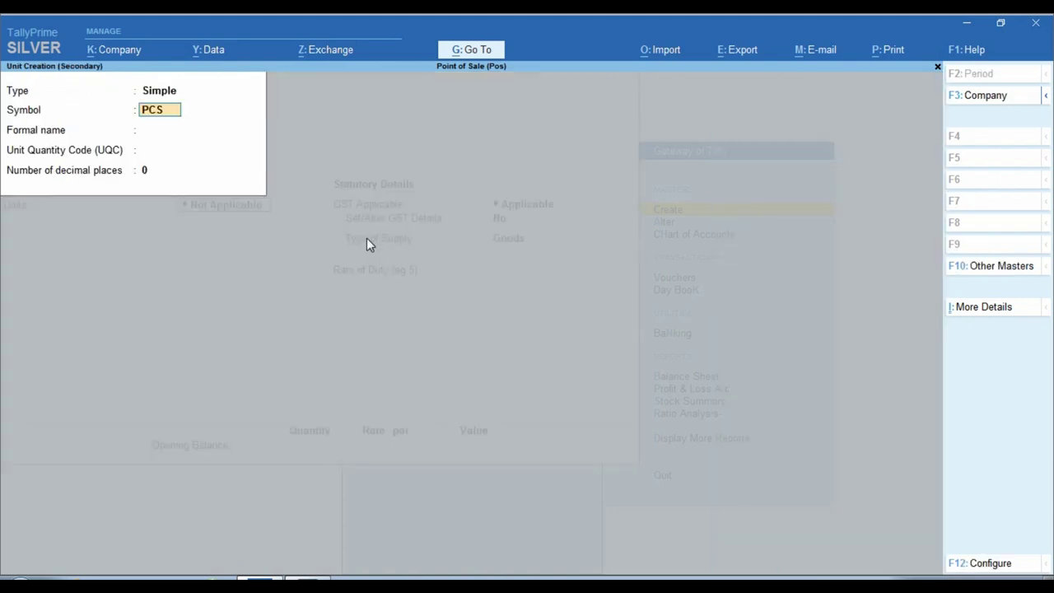
key("Return")
key("Return")
type("PCS")
key("Return")
key("Return")
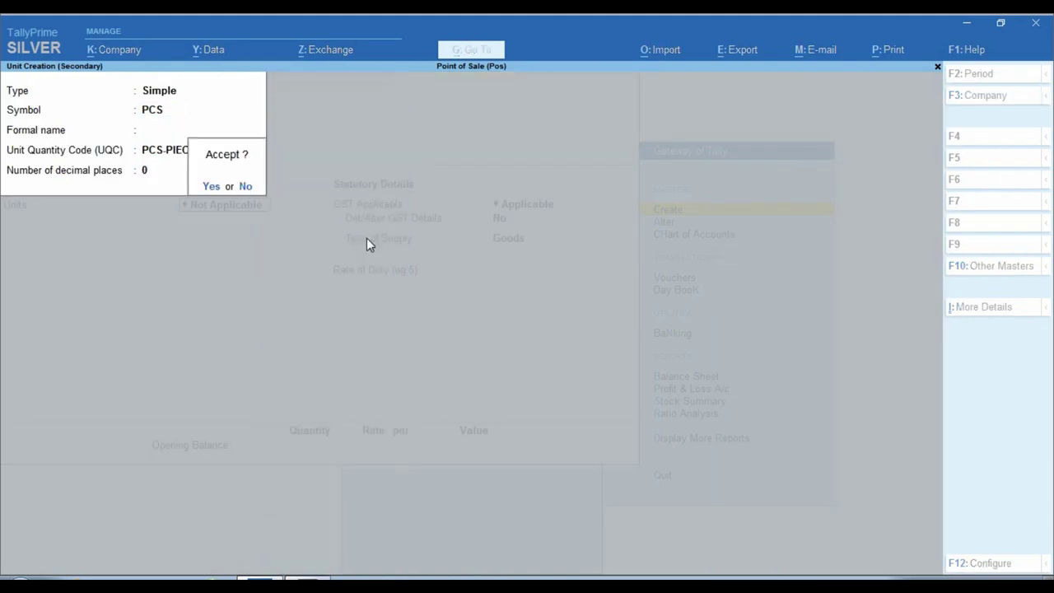
key("Return")
key("Return")
Step: Enter GST details: description ITEM, HSN 123456, taxability Taxable
key("y")
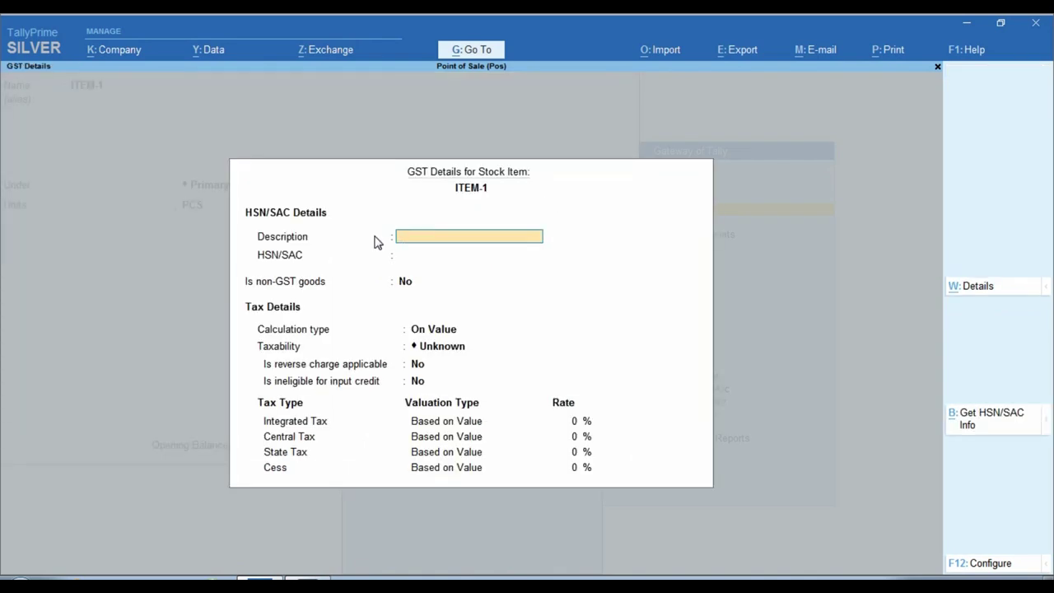
type("ITEM")
key("Return")
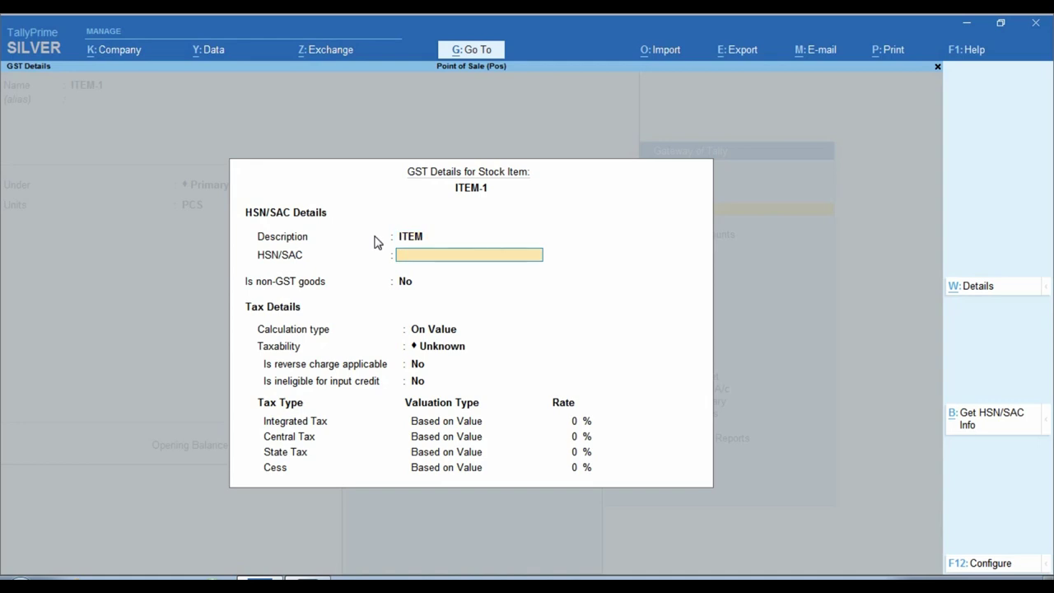
type("123456")
key("Return")
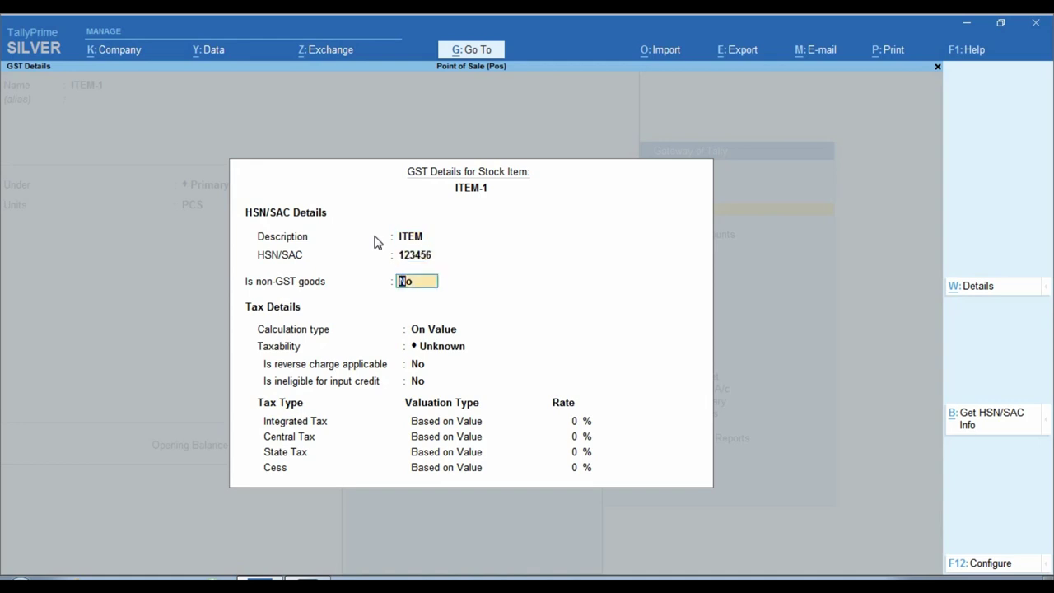
key("Return")
key("Return")
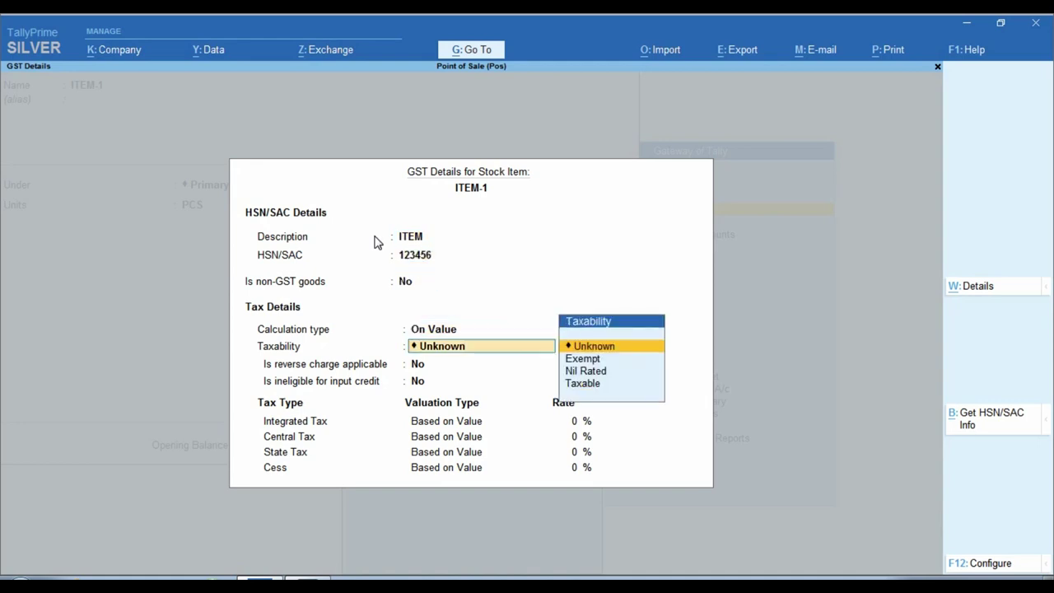
key("Down")
key("Down")
key("Down")
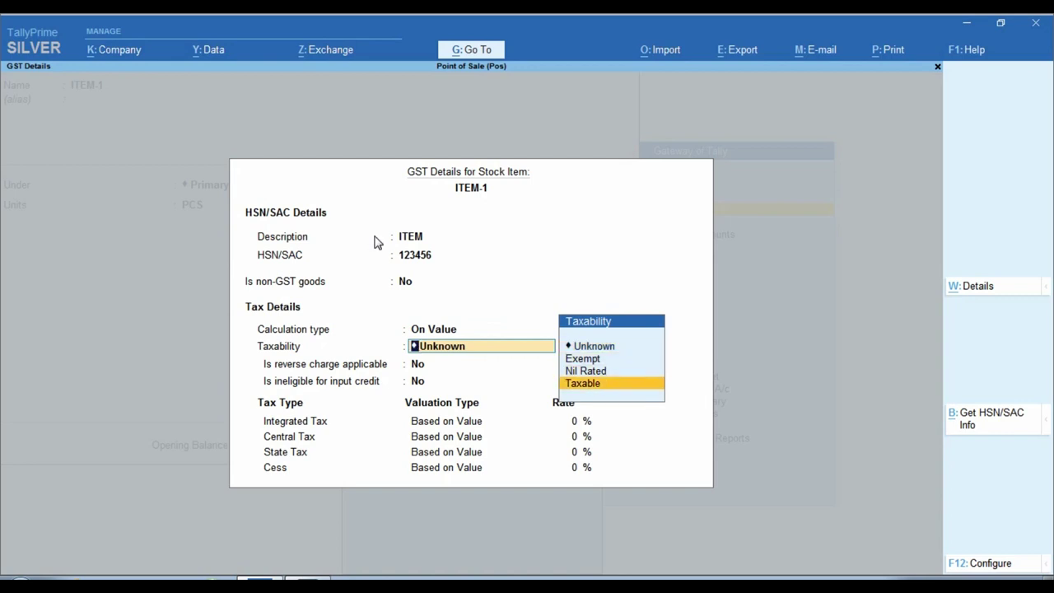
key("Return")
key("Return")
key("Return")
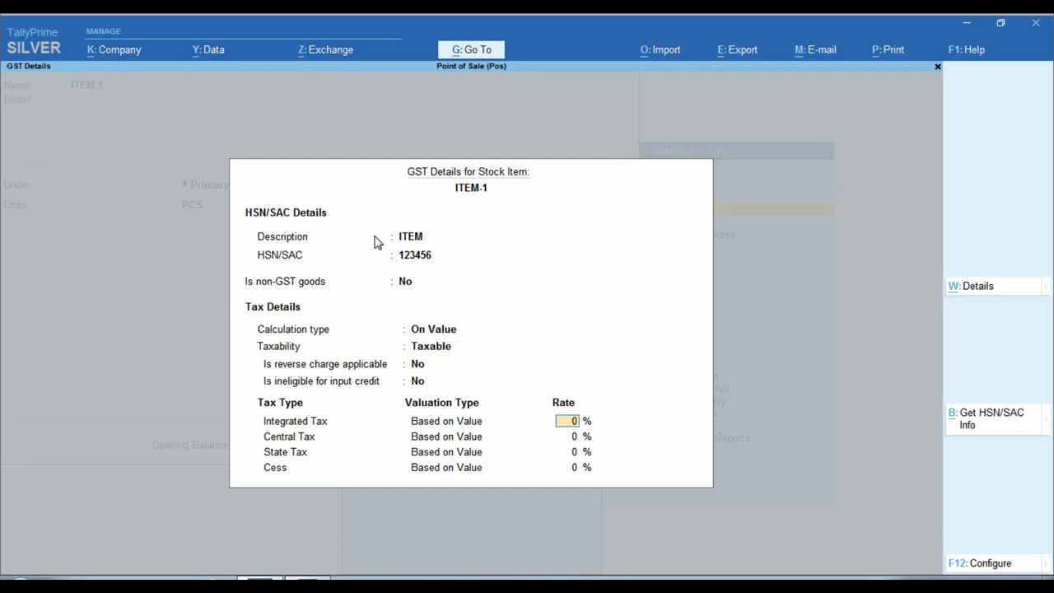
Step: Set 12% integrated tax, supply type Goods, and save ITEM-1
type("12")
key("Return")
key("Return")
key("Return")
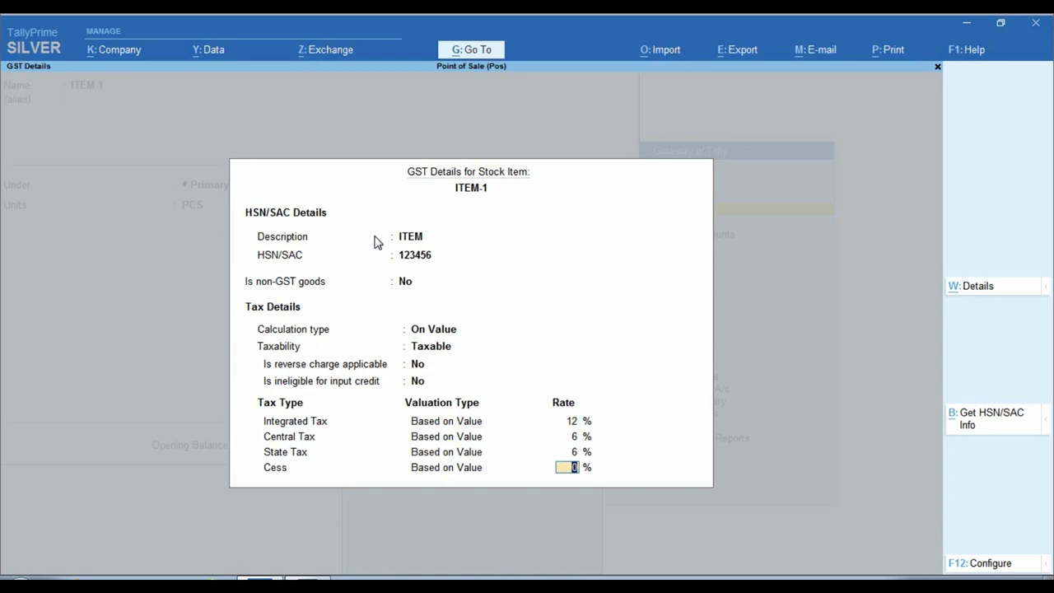
key("Return")
key("Return")
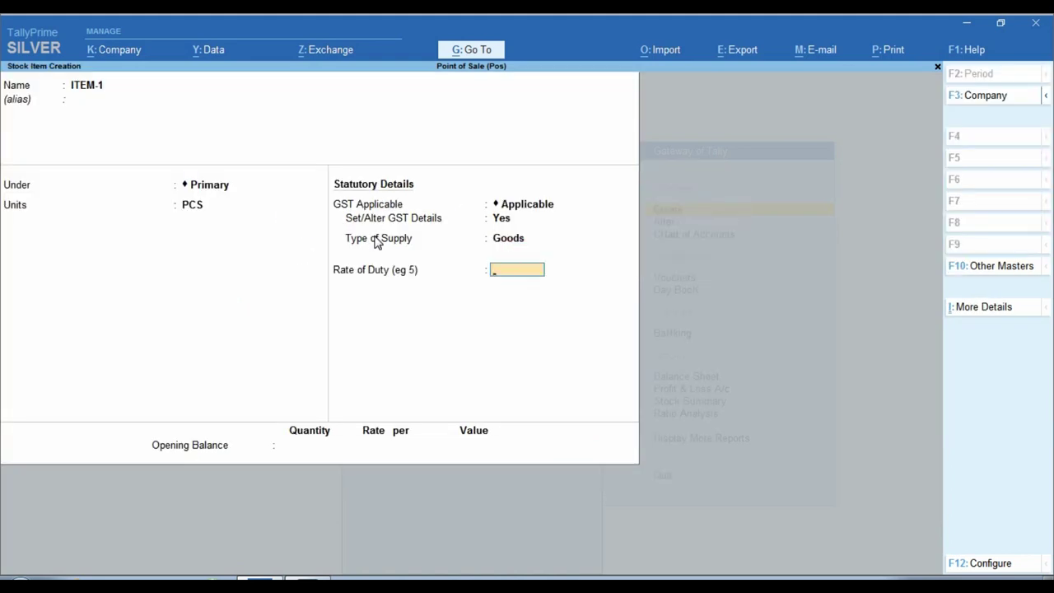
key("Return")
key("Return")
key("Return")
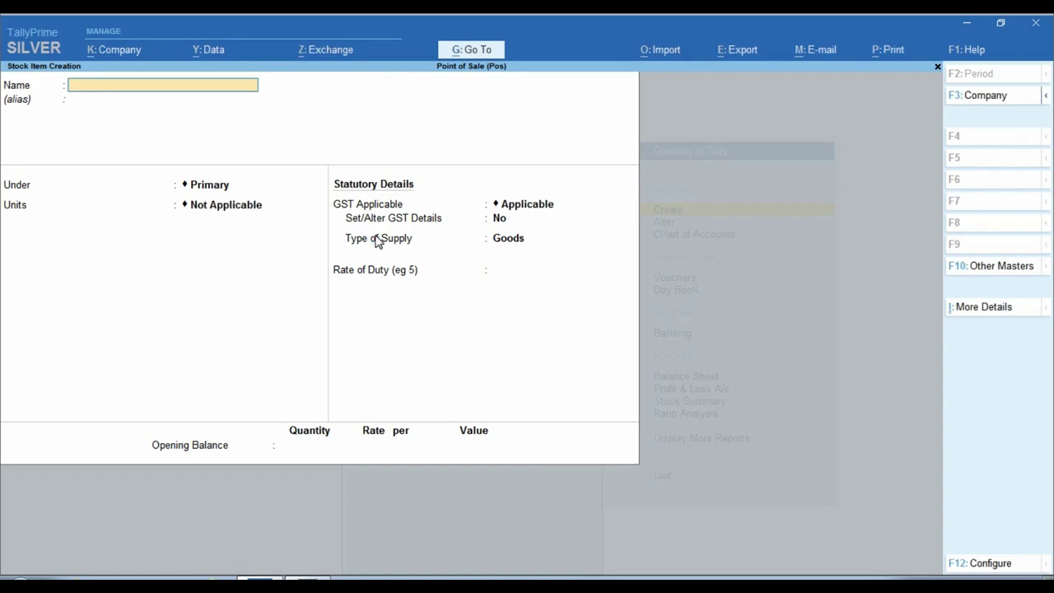
Step: Name the new stock item ITEM-2 under Primary with PCS as its unit, and enable GST details
type("ITEM-12")
key("Return")
key("Return")
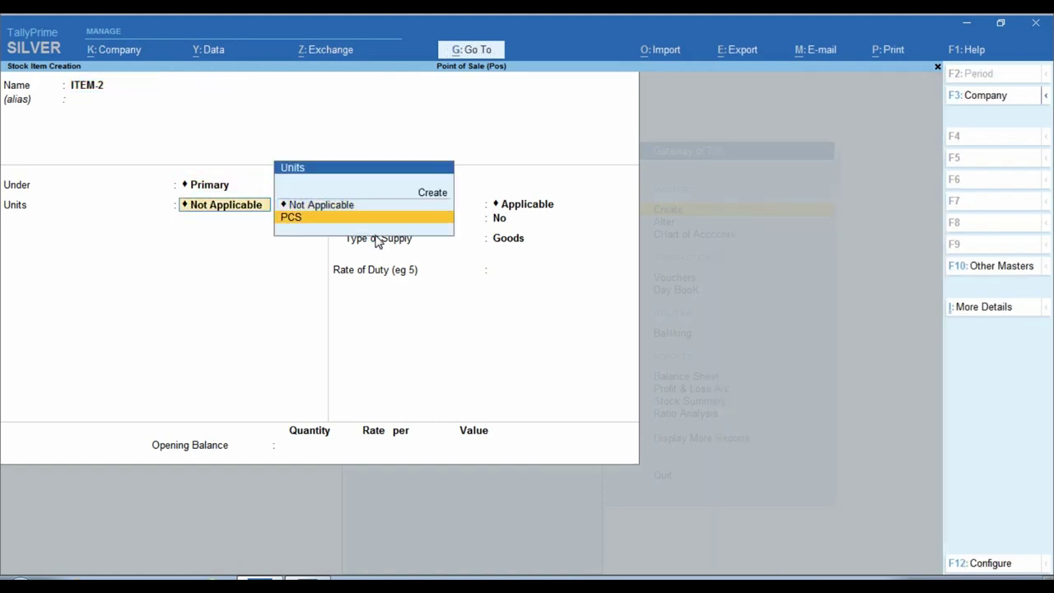
key("Return")
key("Return")
type("y")
key("Return")
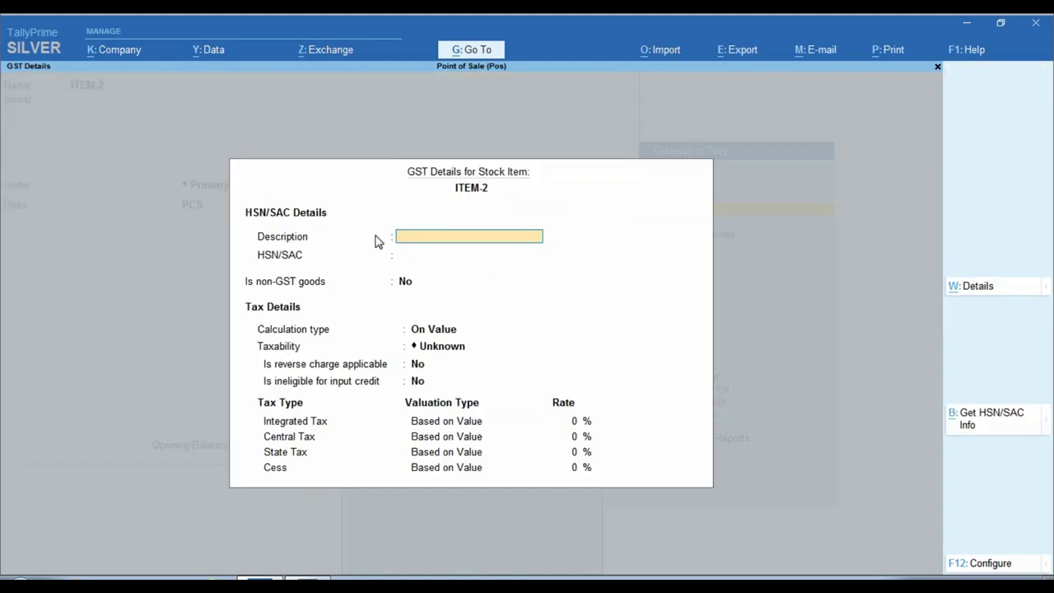
type("ITEM")
Step: Give ITEM-2 HSN 566585 as taxable goods at 18% GST, then quit stock item creation
key("Return")
type("566585")
key("Return")
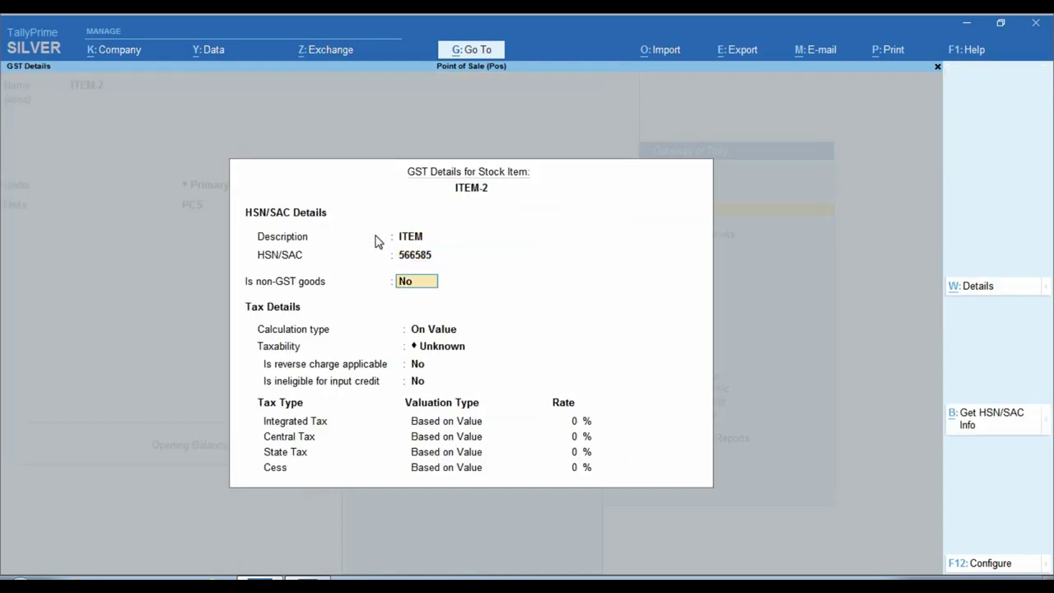
key("Return")
key("Return")
key("Down")
key("Down")
key("Down")
key("Return")
key("Return")
key("Return")
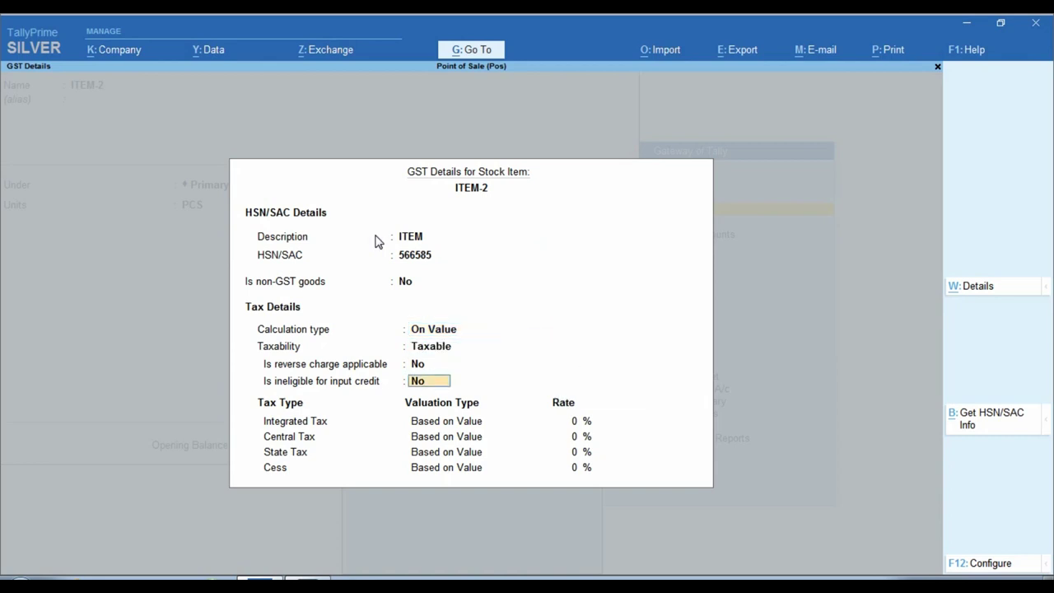
type("18")
key("Return")
key("Return")
key("Return")
key("Return")
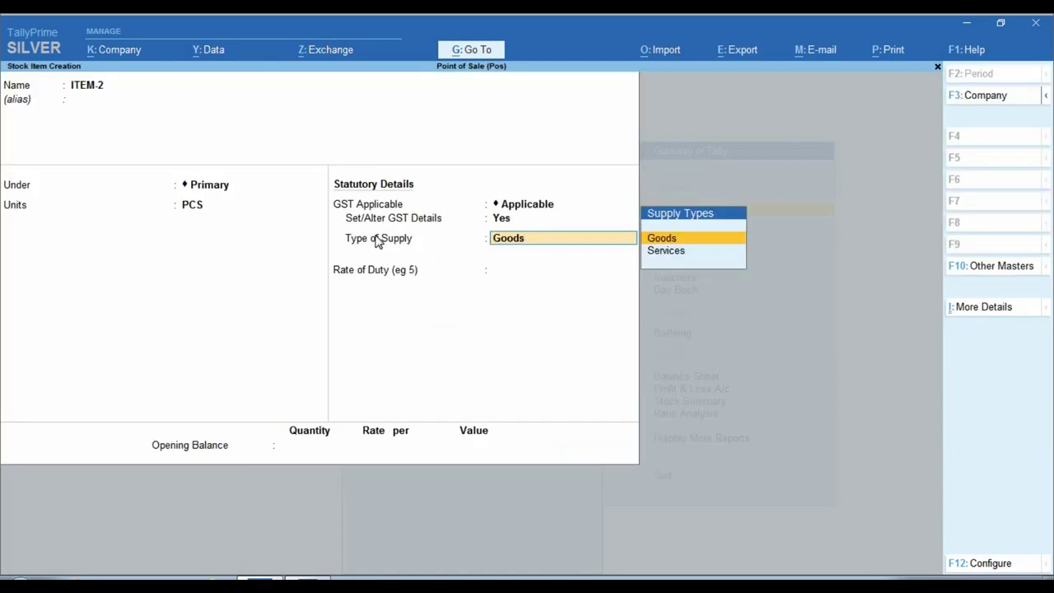
key("Return")
key("Return")
key("Return")
key("Return")
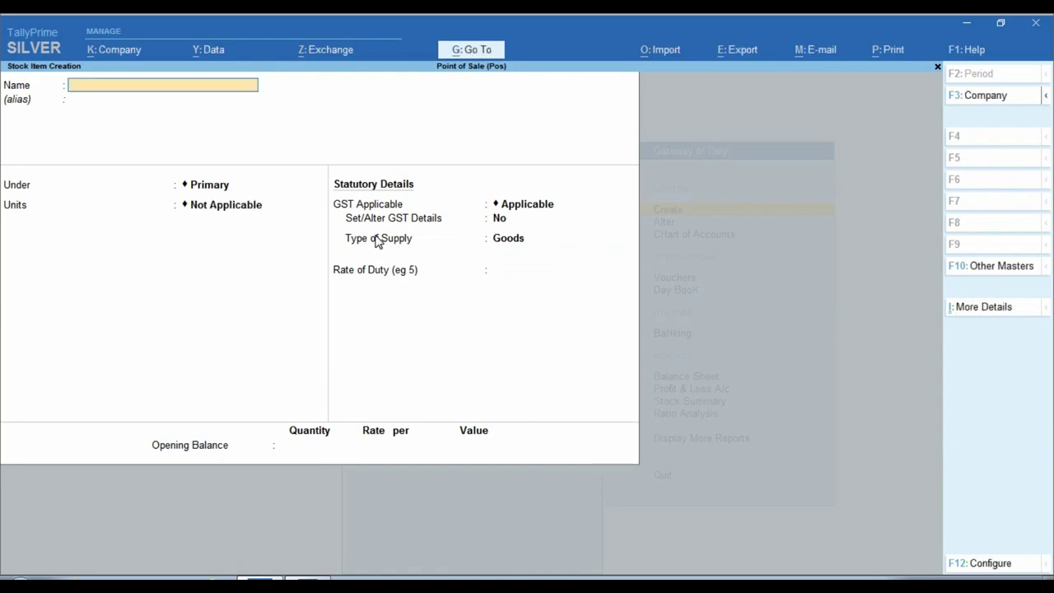
key("Escape")
key("Return")
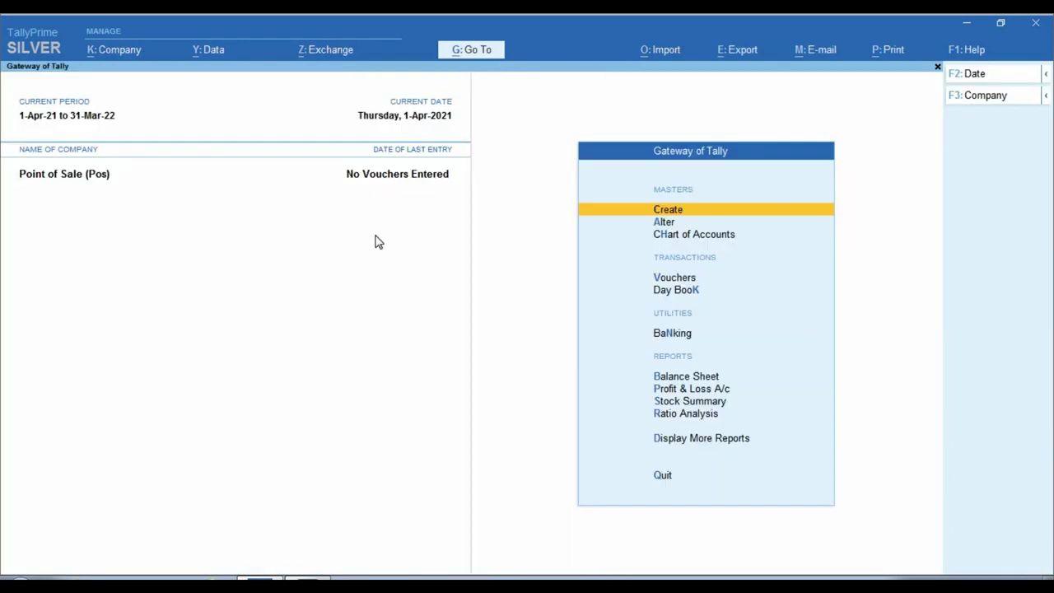
Step: Start a new sales voucher of type POS SALE using the POS voucher class
key("Down")
key("Down")
key("Down")
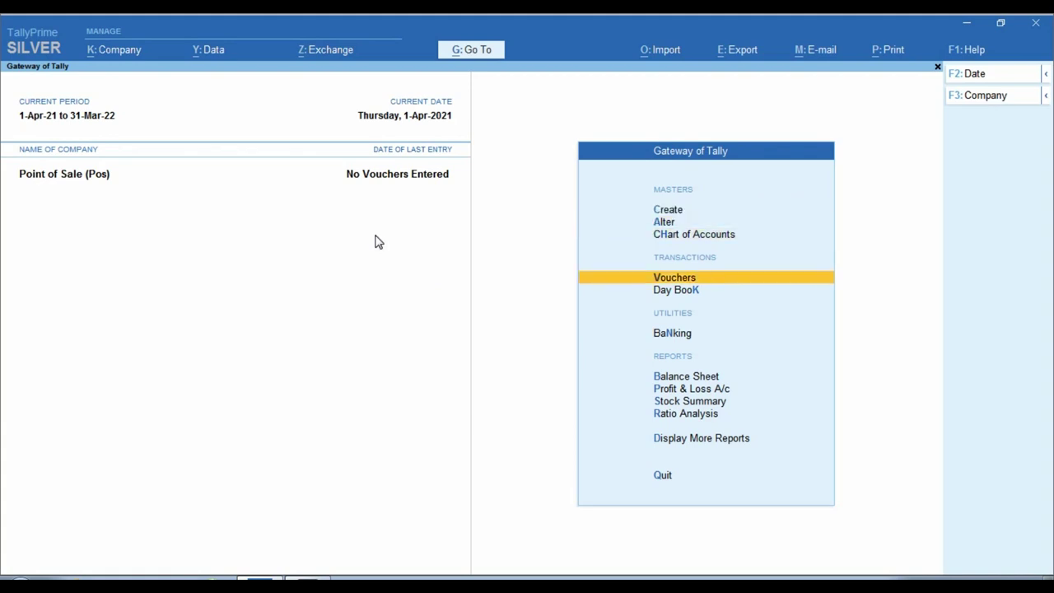
key("Return")
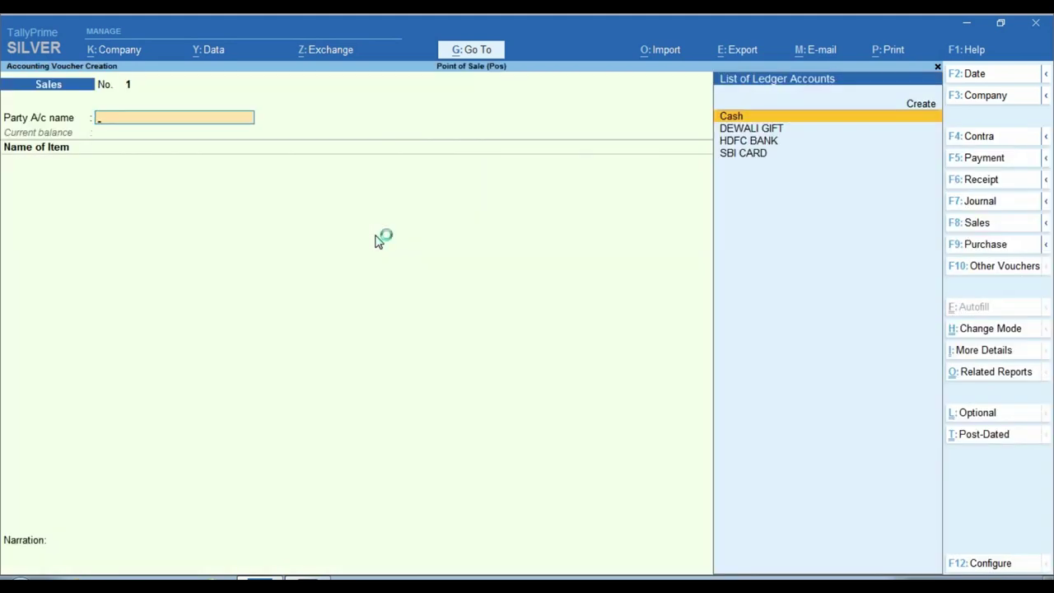
key("F8")
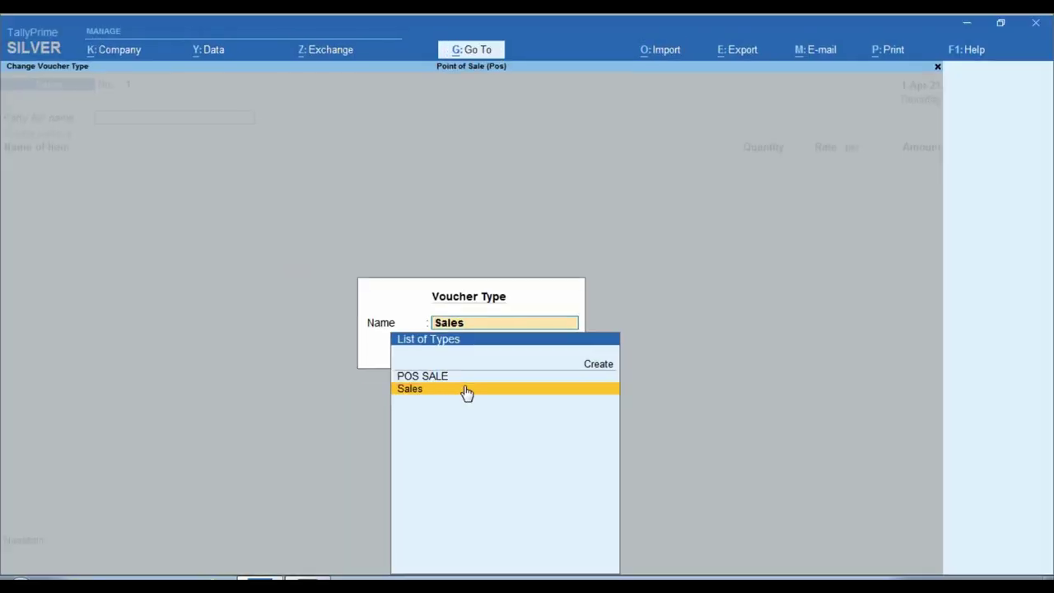
key("Up")
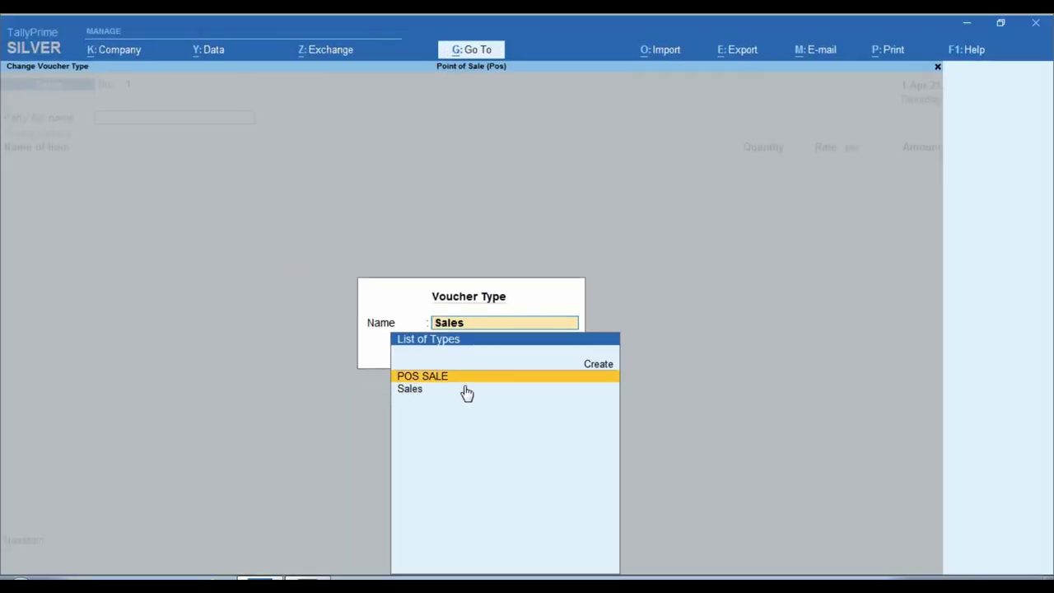
key("Return")
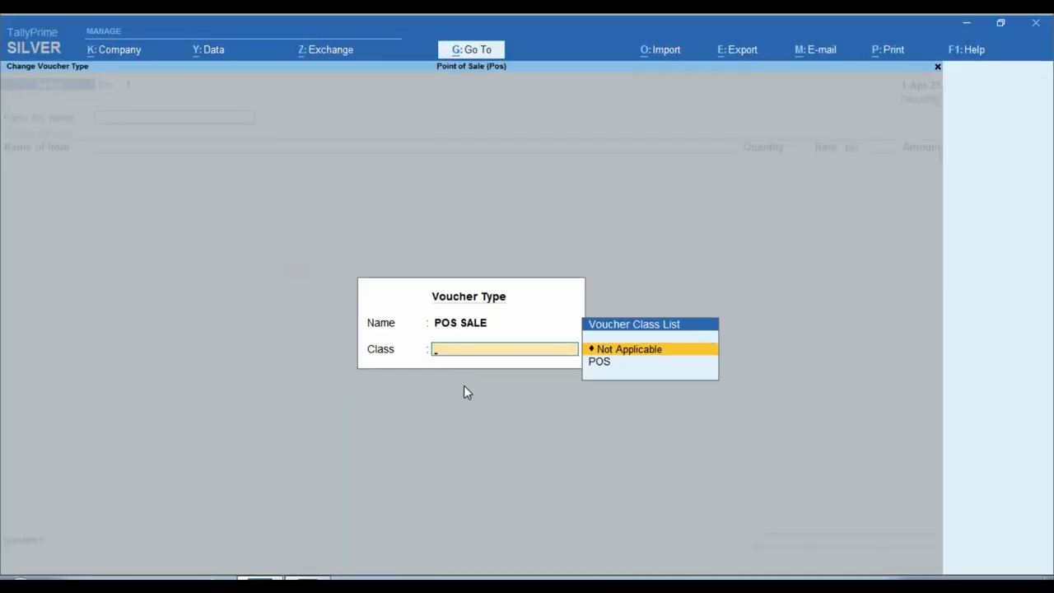
key("Down")
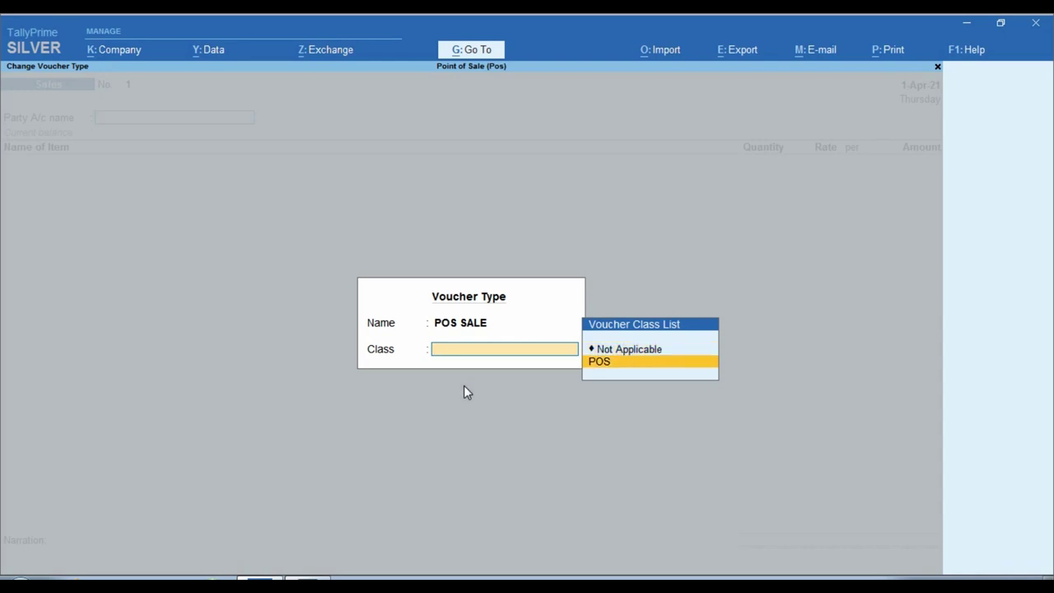
key("Return")
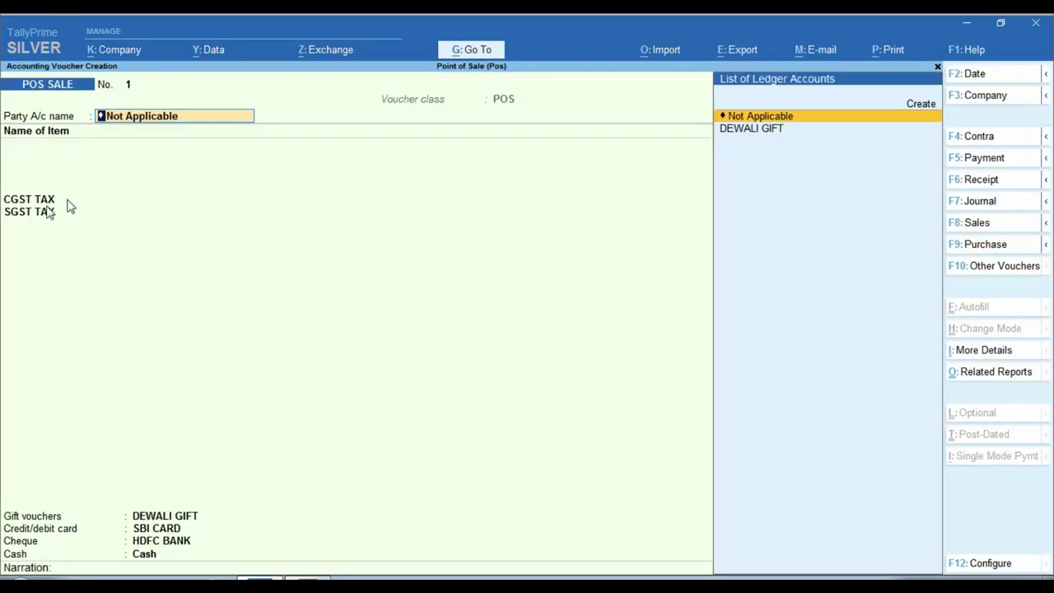
key("ctrl")
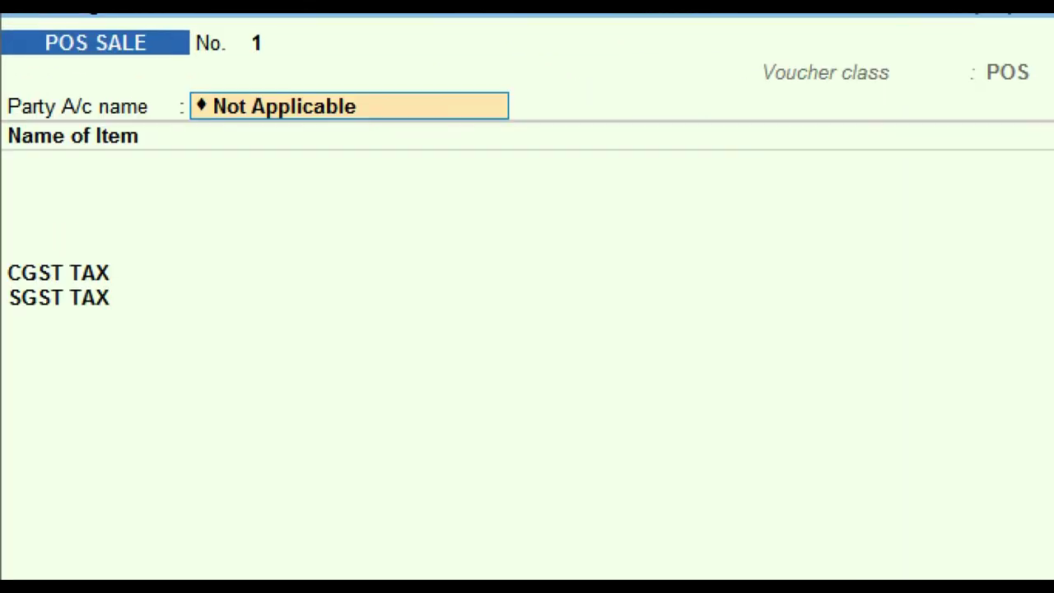
mouse_move(175, 89)
left_mouse_down()
mouse_move(307, 112)
mouse_move(511, 121)
left_mouse_up()
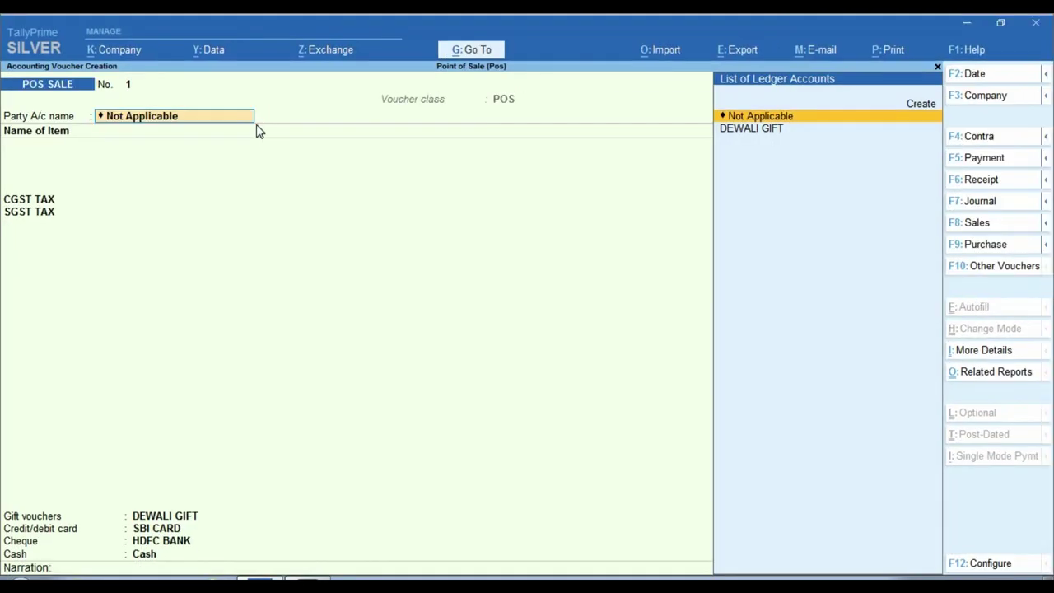
Step: Enter the buyer's name and address line in the party details
key("Return")
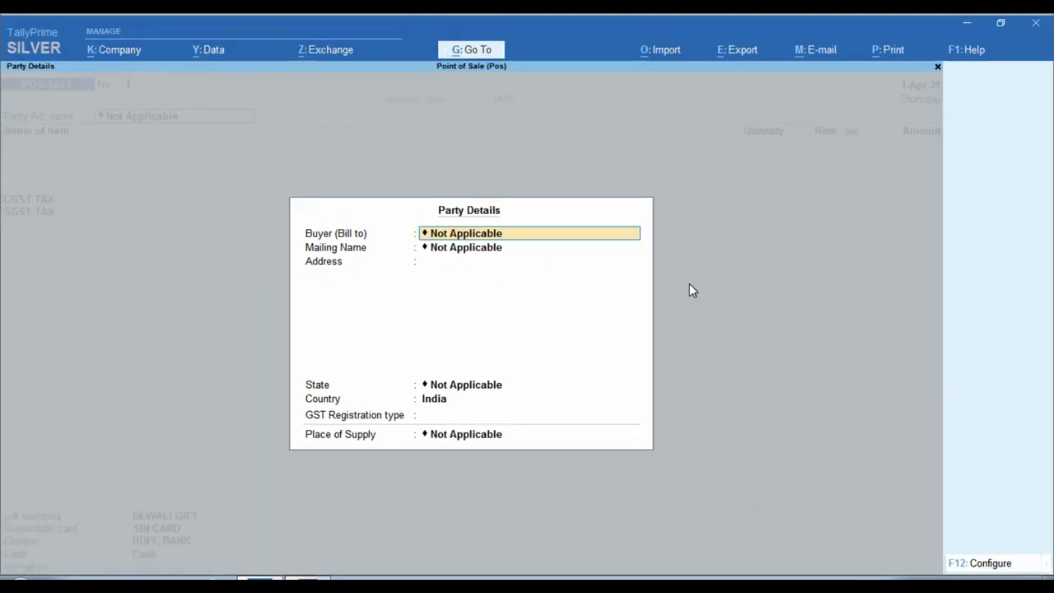
key("Return")
key("Return")
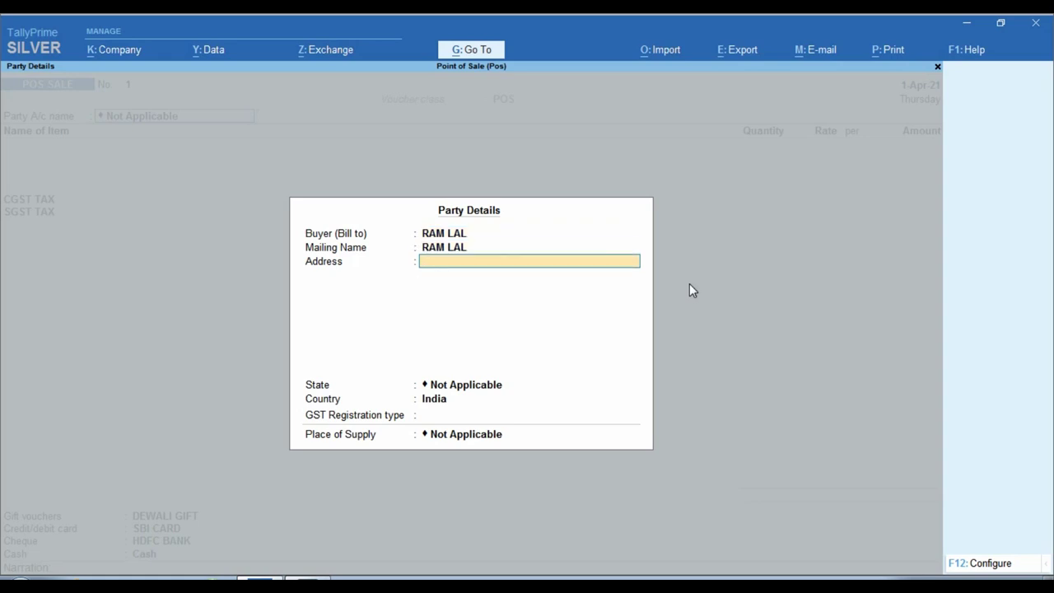
type("RAI SINGHNGBAR")
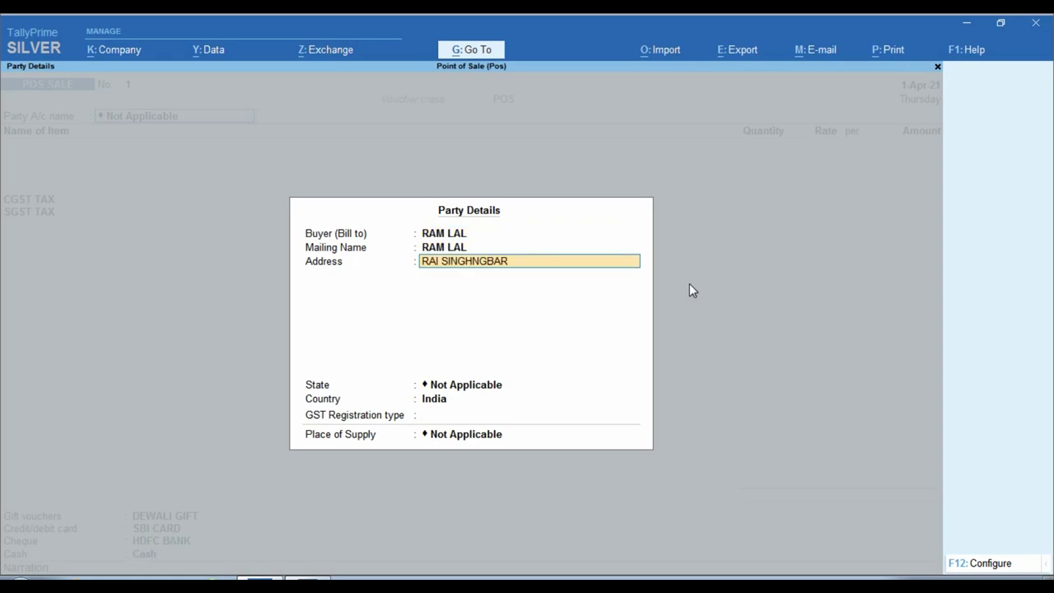
key("BackSpace")
key("BackSpace")
key("BackSpace")
type("AGAR")
key("Return")
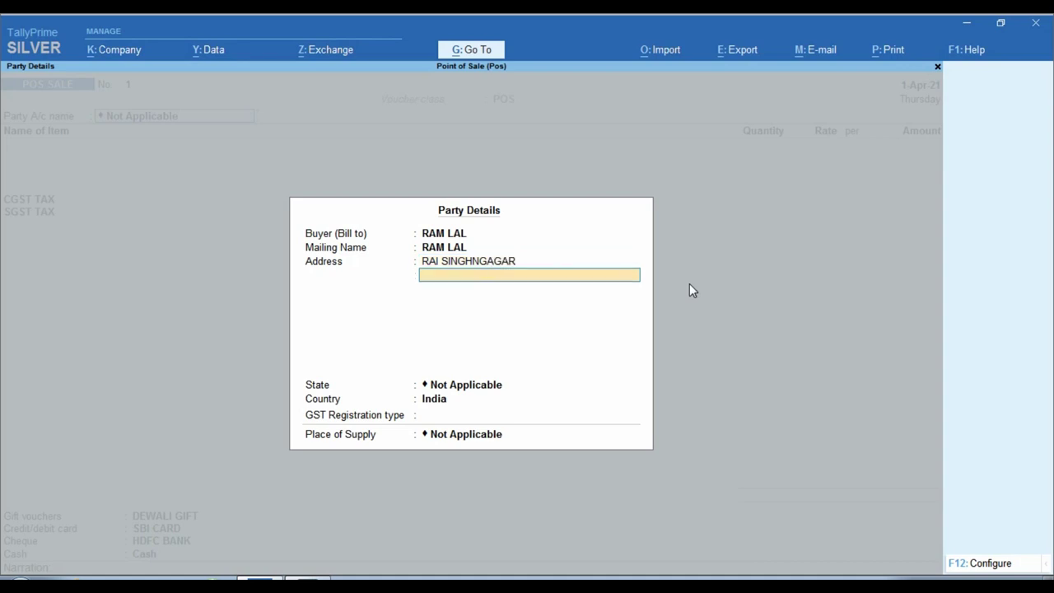
Step: Set the buyer's state to Rajasthan, GST type Unregistered, and place of supply Rajasthan
key("Return")
type("raj")
key("Return")
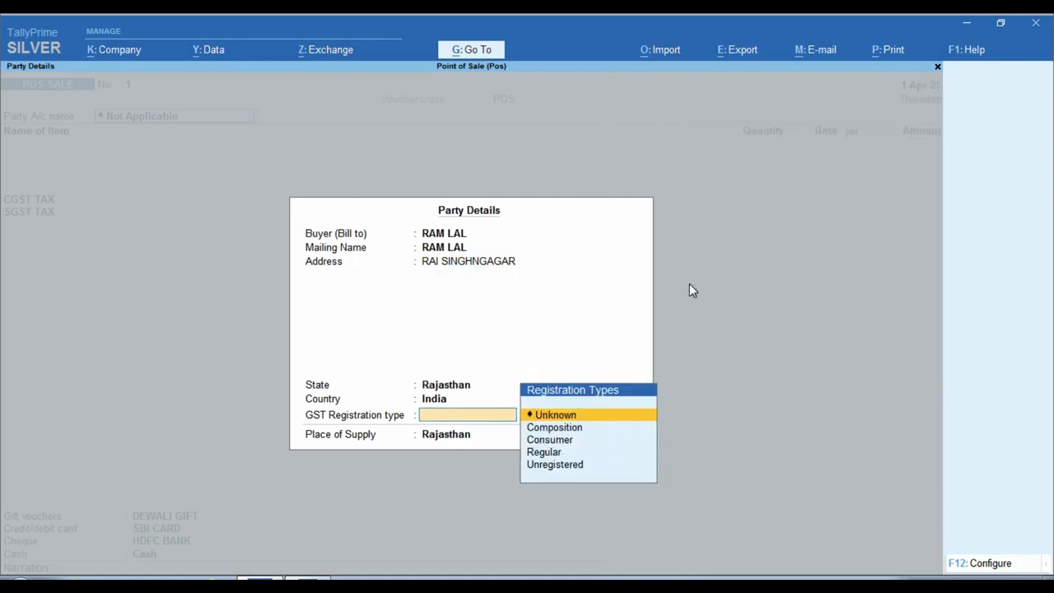
key("Down")
key("Down")
key("Down")
key("Down")
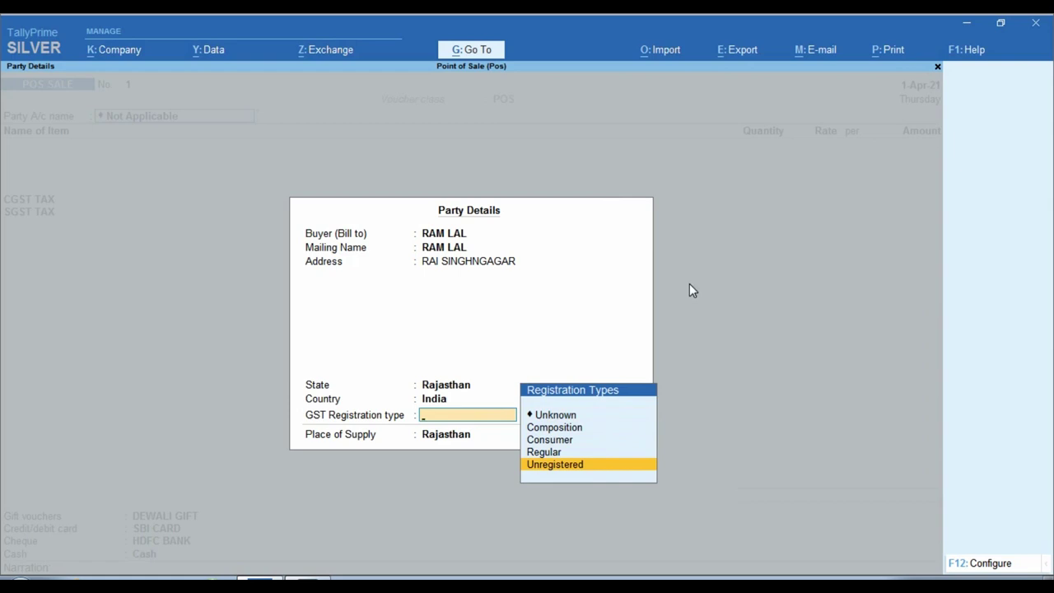
key("Return")
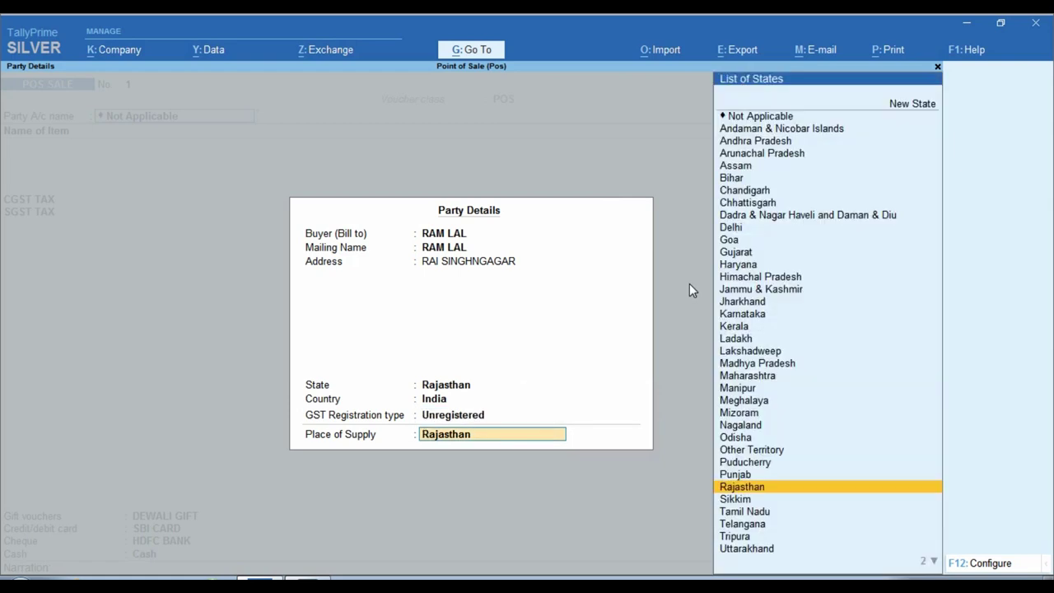
key("Return")
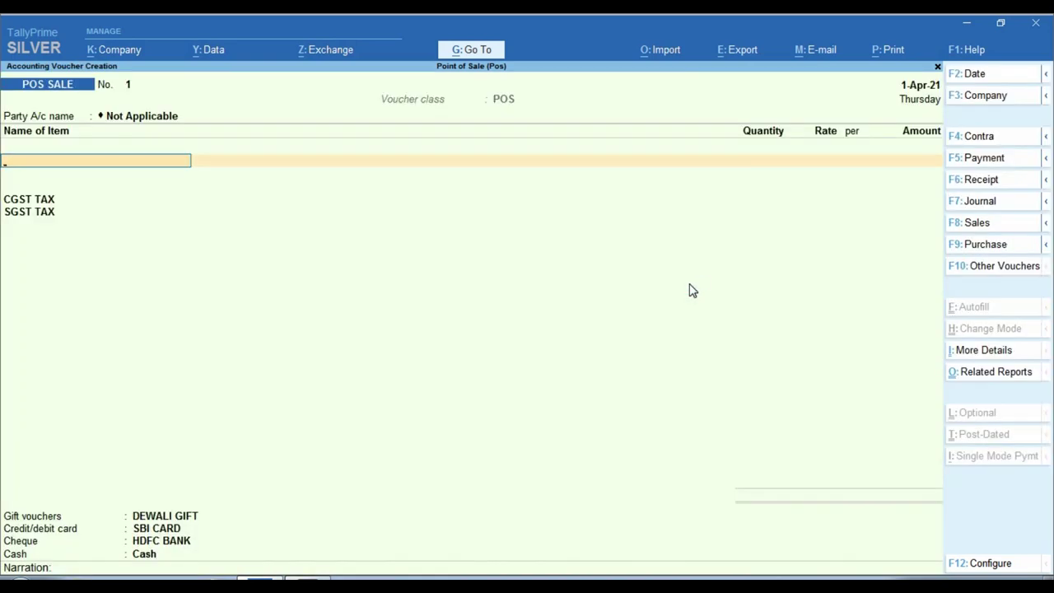
Step: Bill ITEM-1 on the first line at 4 PCS and rate 100
type("i")
key("Down")
key("Return")
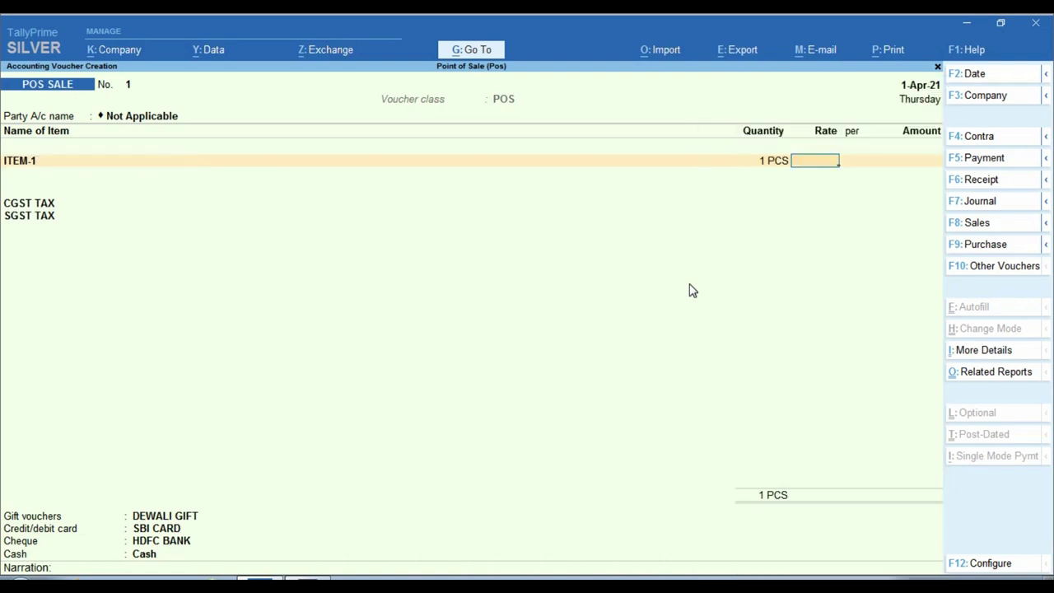
left_click(780, 166)
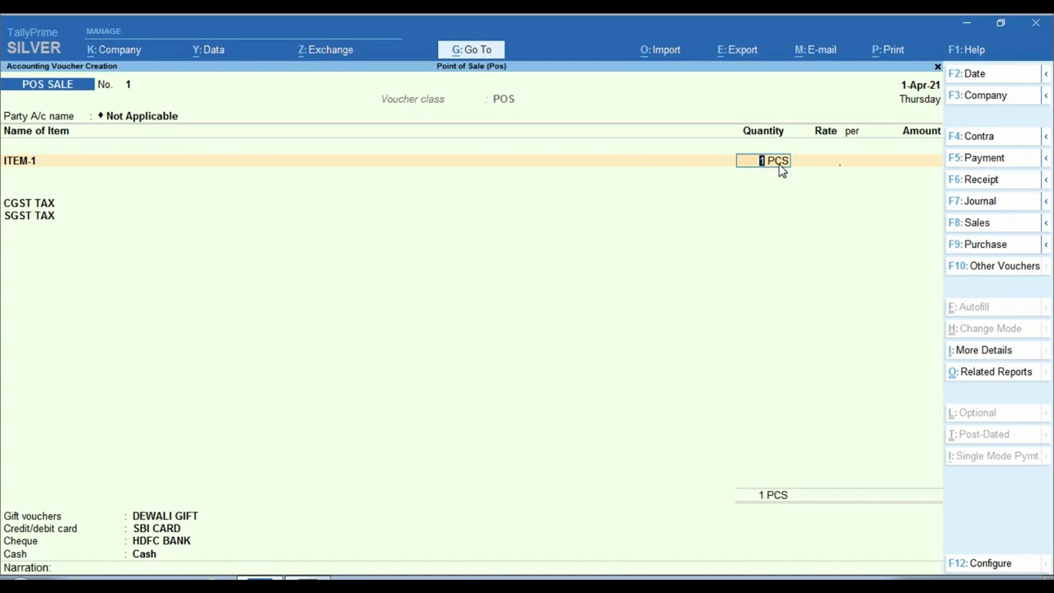
type("4")
key("Return")
type("100")
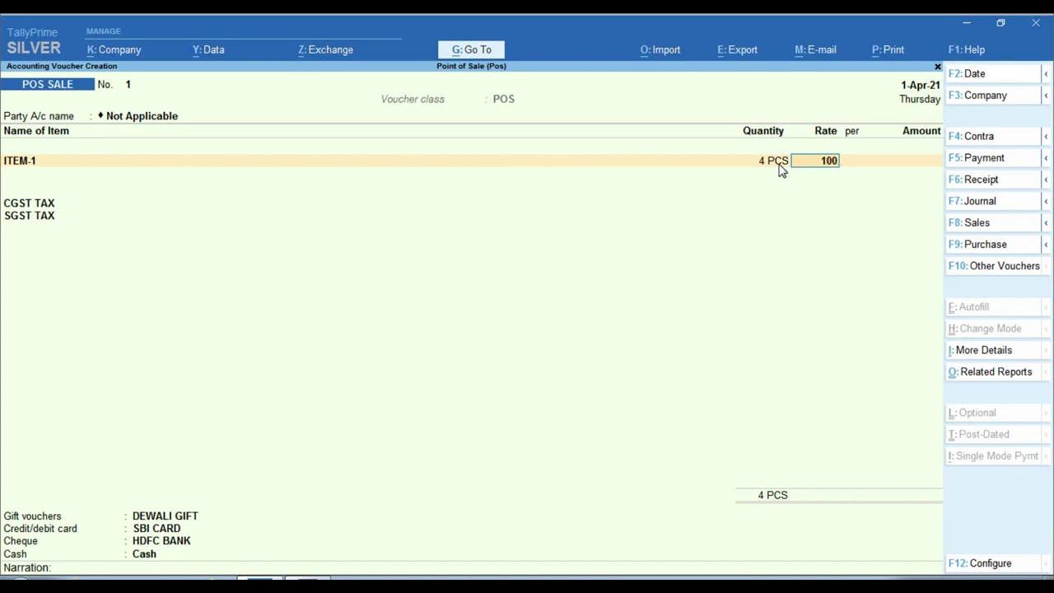
key("Return")
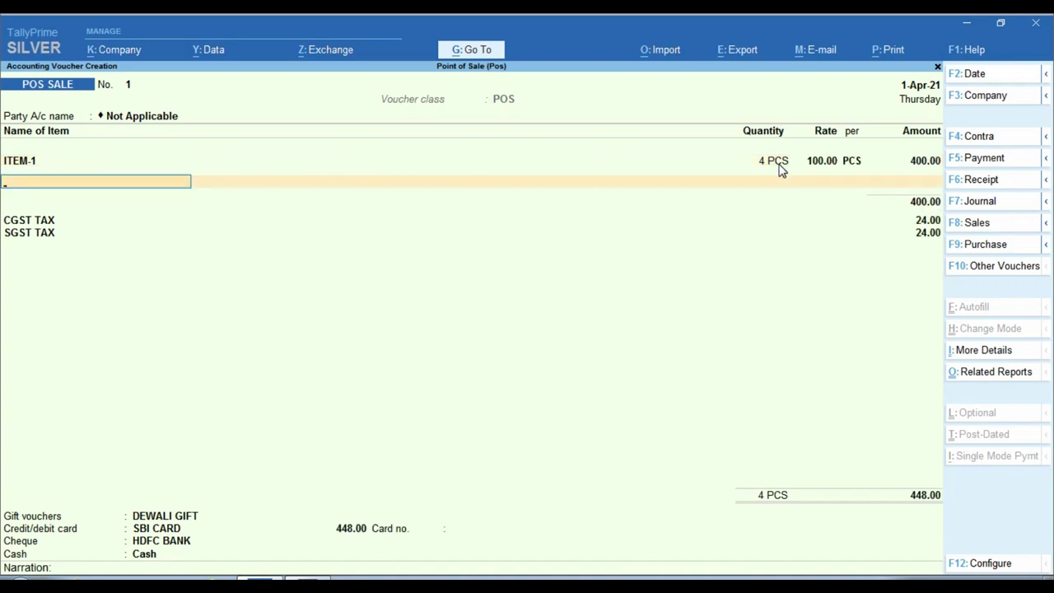
Step: Add ITEM-2 at 3 PCS and rate 100, finishing the item lines at 802.00
type("i")
key("Down")
key("Down")
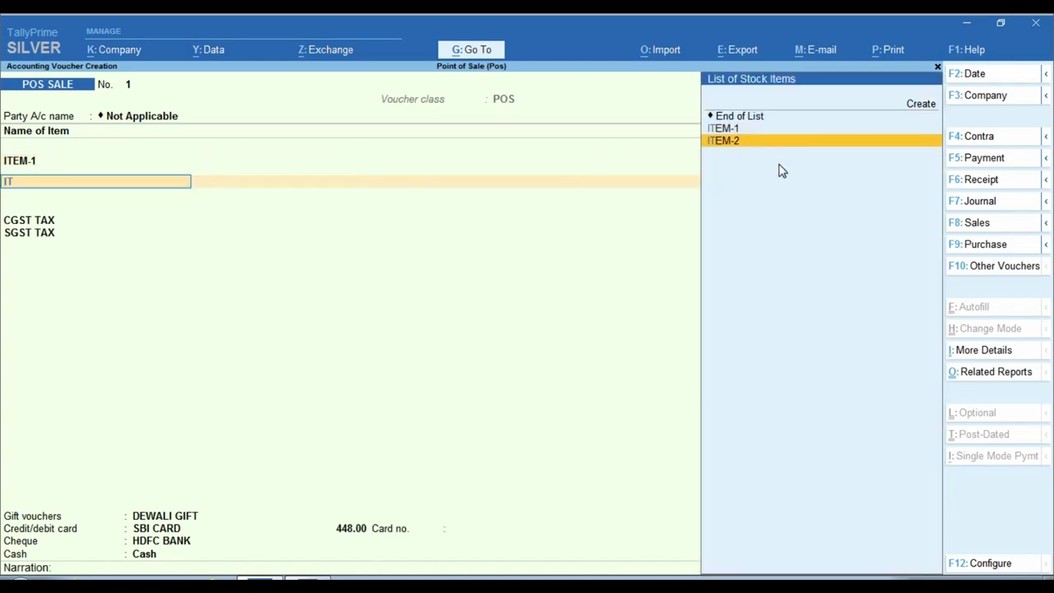
key("Return")
type("1")
key("Return")
key("BackSpace")
key("BackSpace")
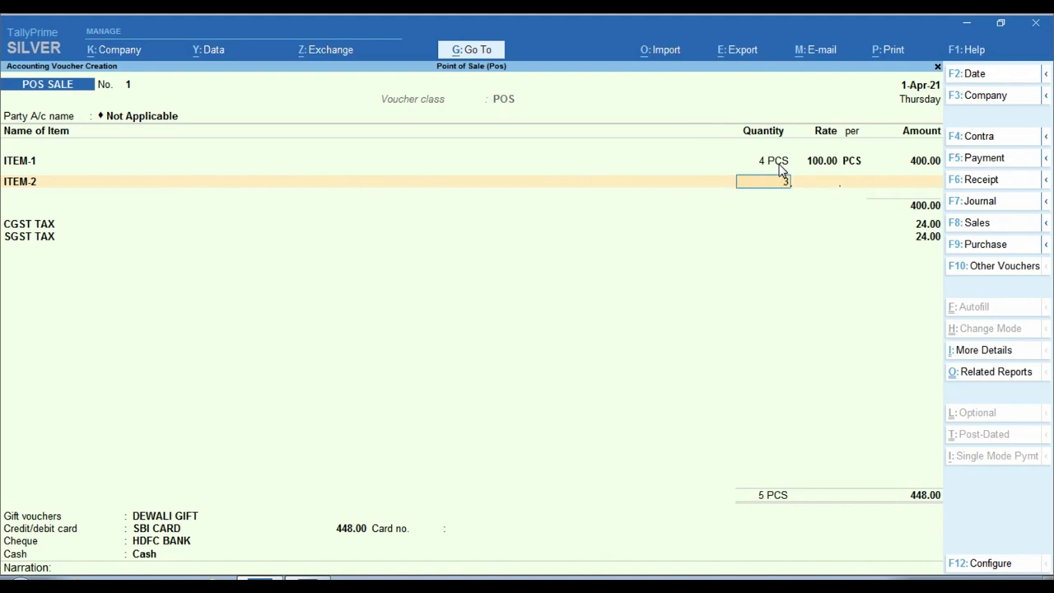
type("3")
key("Return")
type("100")
key("Return")
key("Return")
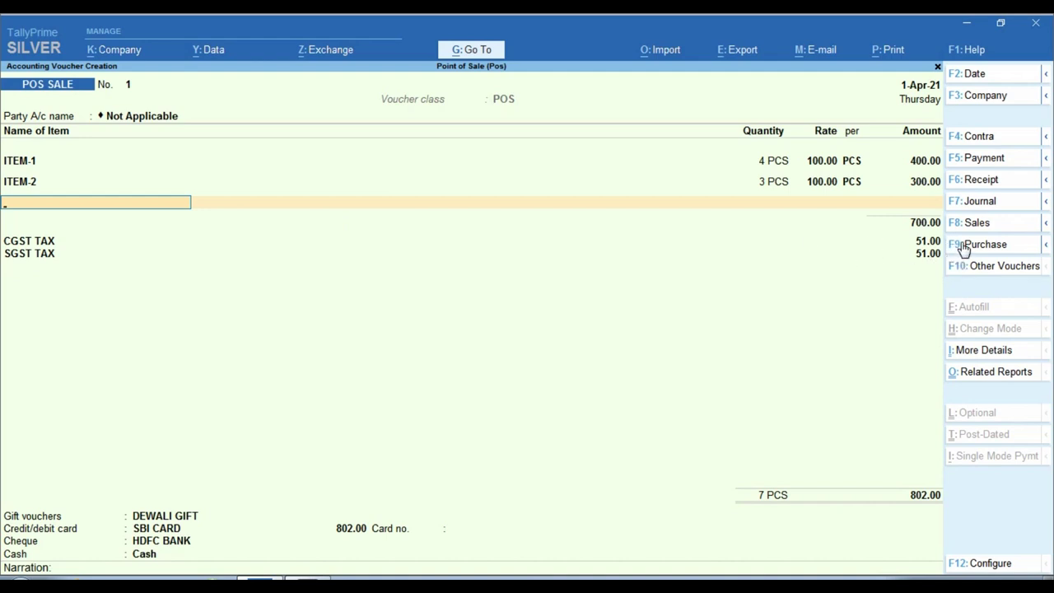
key("Return")
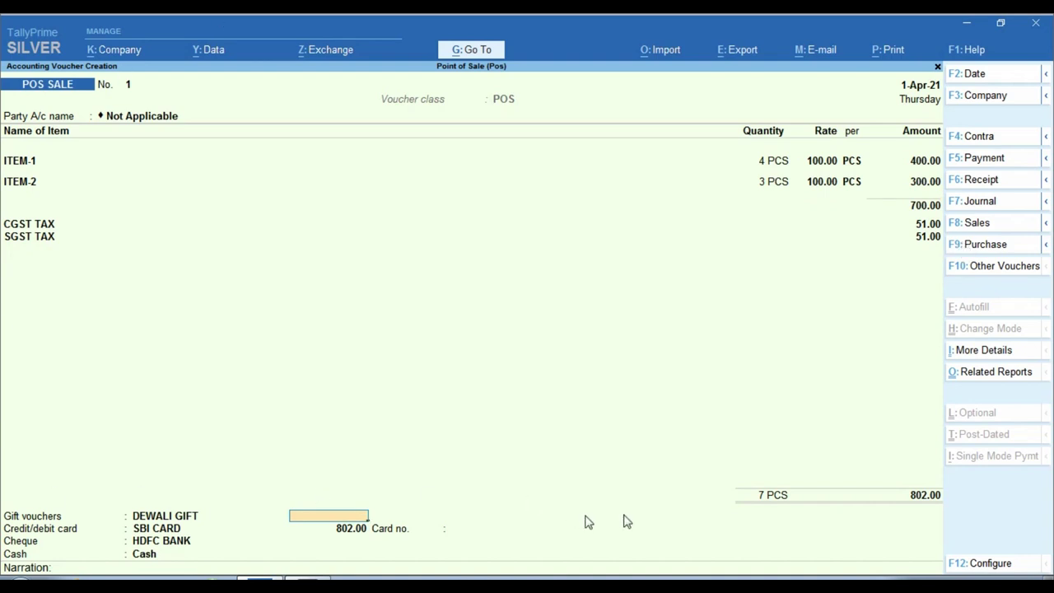
Step: Record 100 paid by gift voucher and 500 by card, entering the card number
key("ctrl")
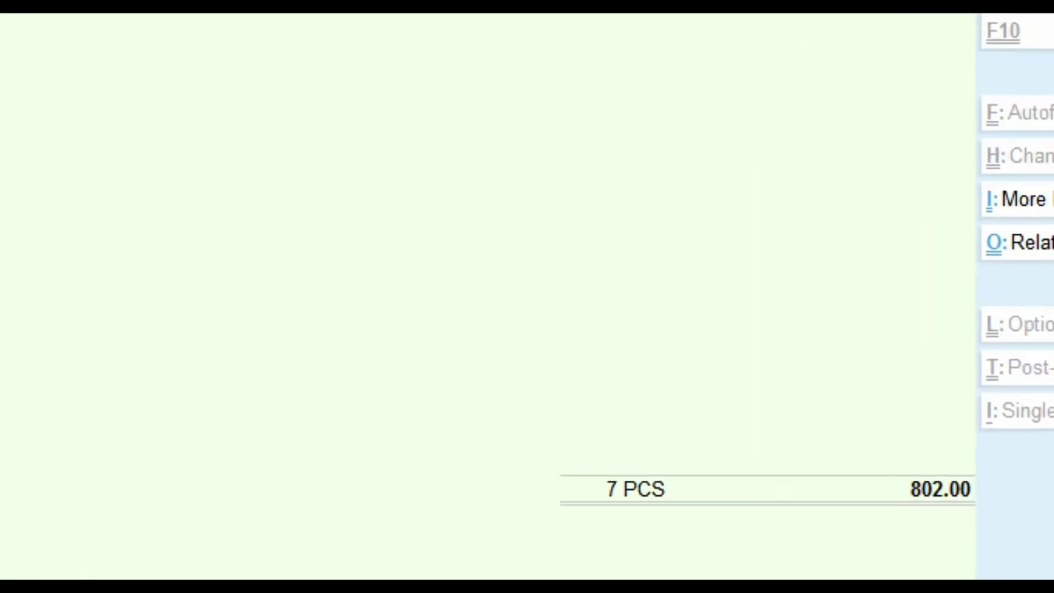
left_click(908, 500)
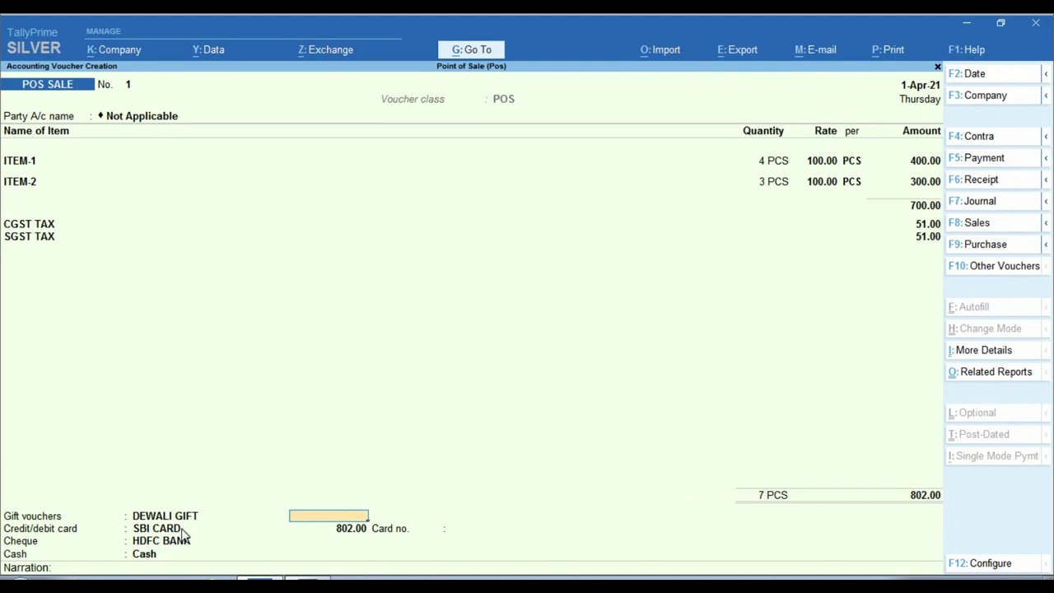
type("100")
key("Return")
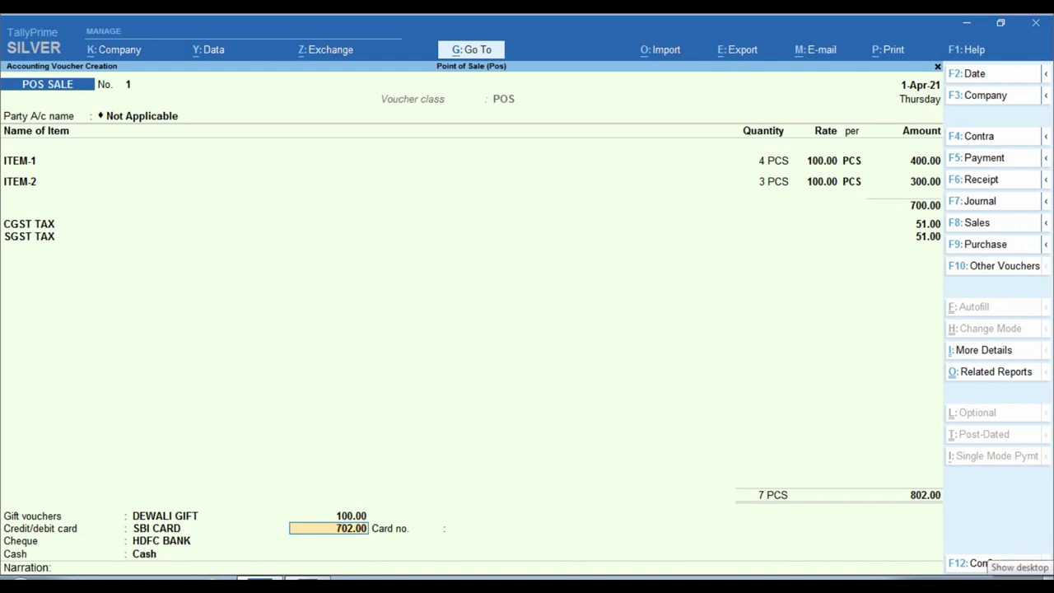
type("500")
key("Return")
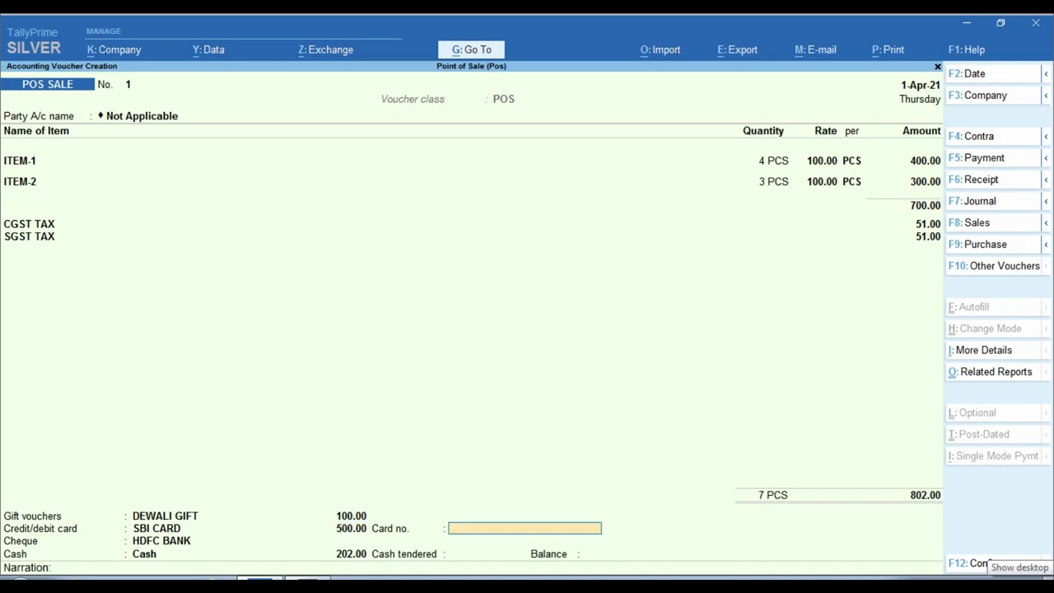
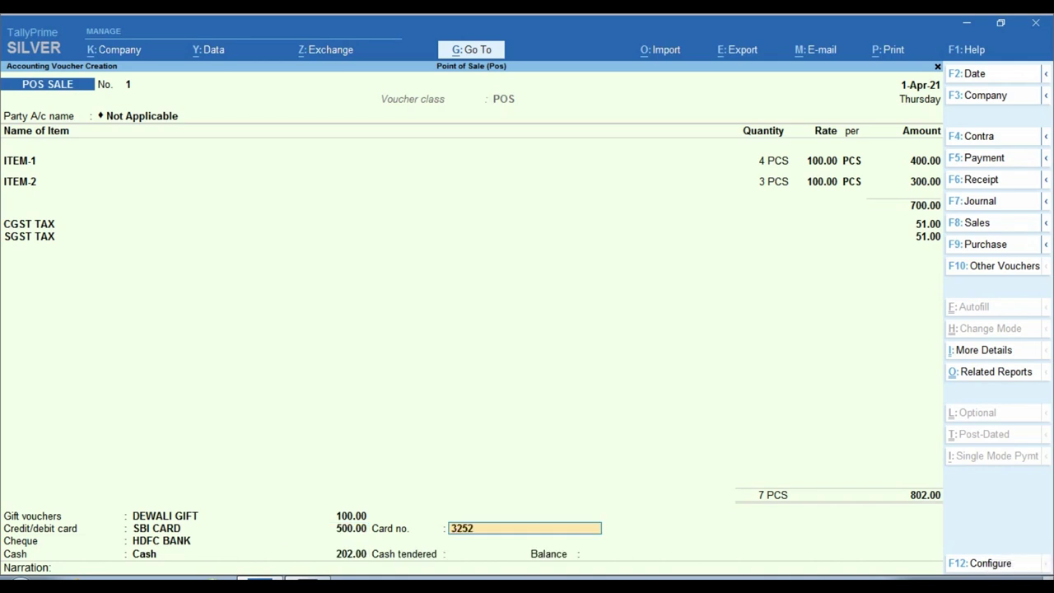
key("Return")
key("Return")
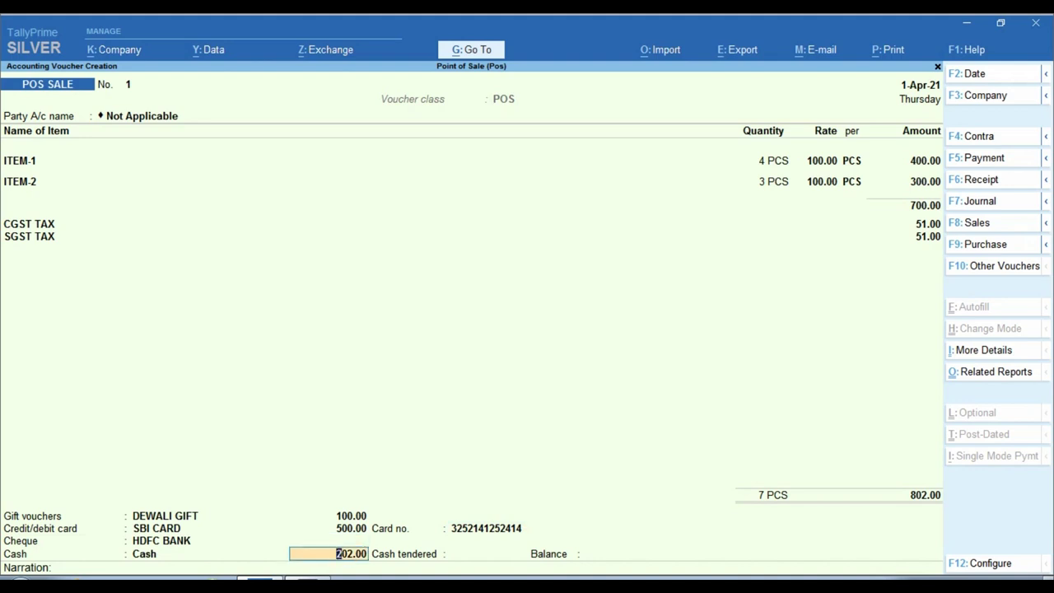
Step: Take the remaining 202 in cash and save the POS sale voucher
key("Return")
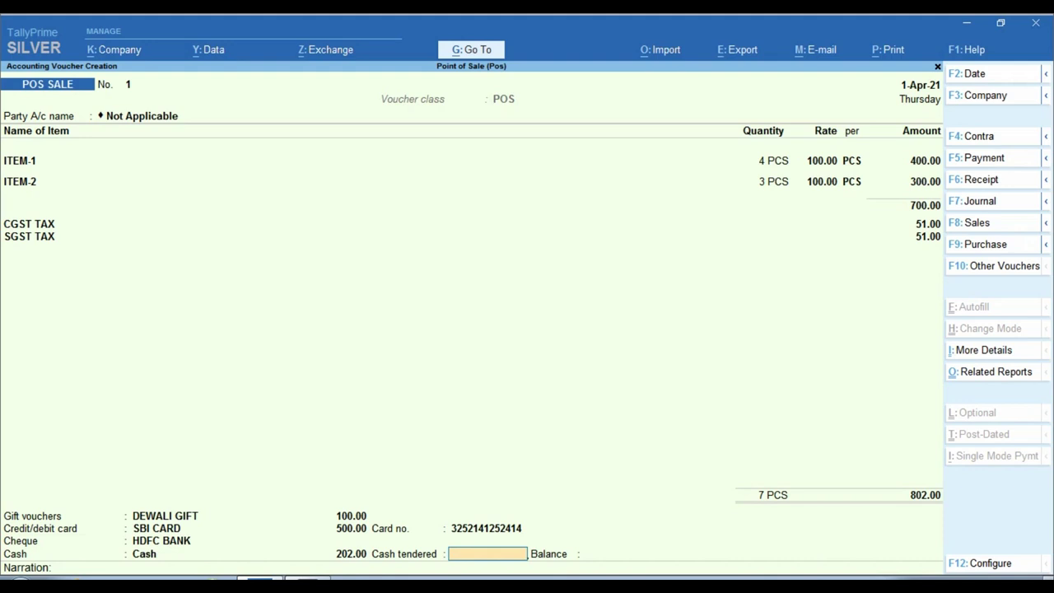
type("202")
key("Return")
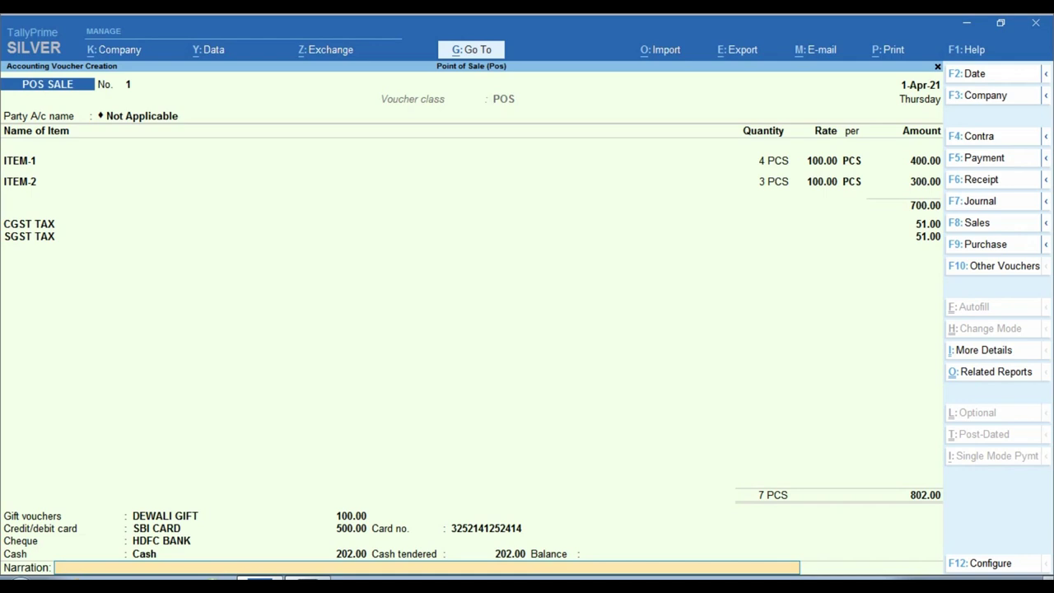
key("Return")
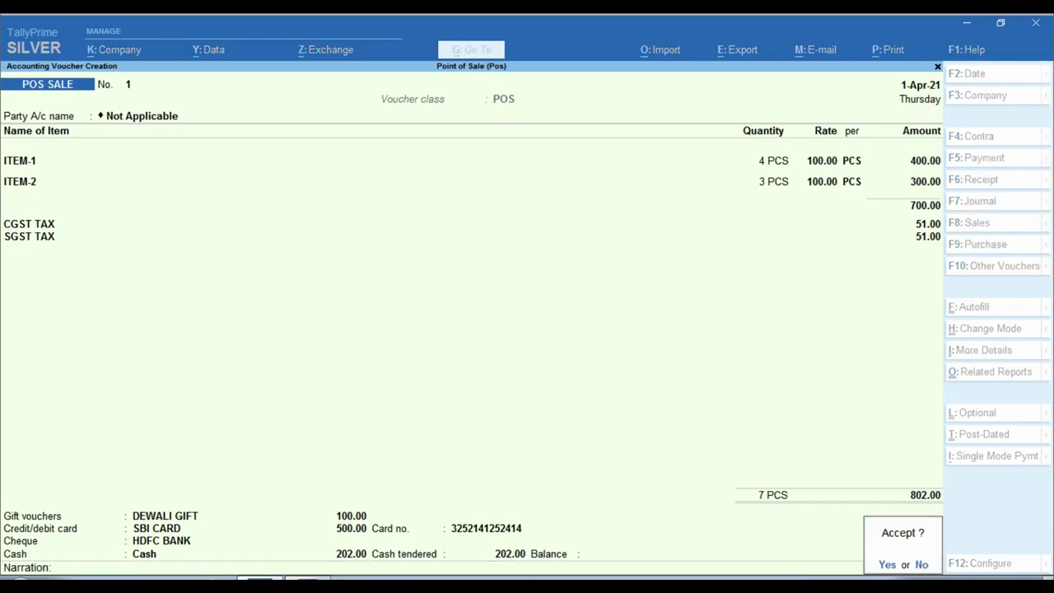
key("Return")
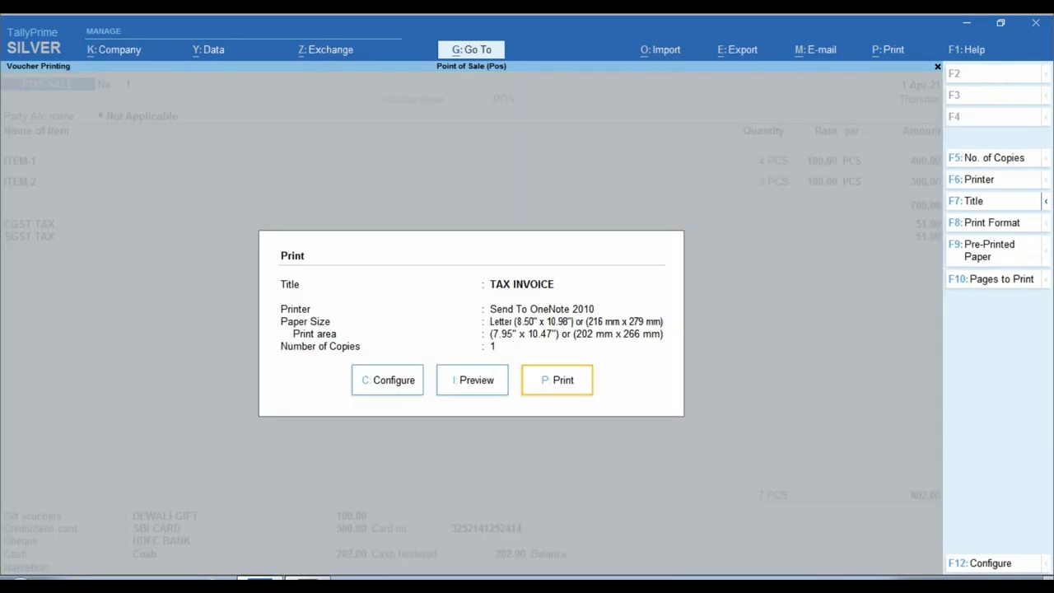
Step: Preview bill No. 1 as a TAX INVOICE at full width and review its totals and payments
key("Left")
key("Return")
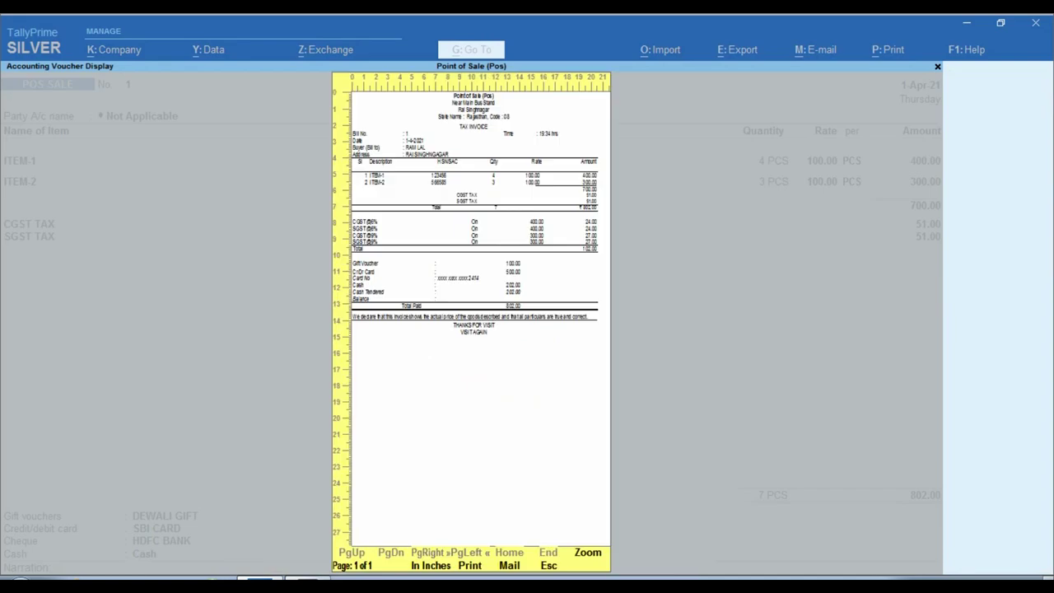
left_click(443, 247)
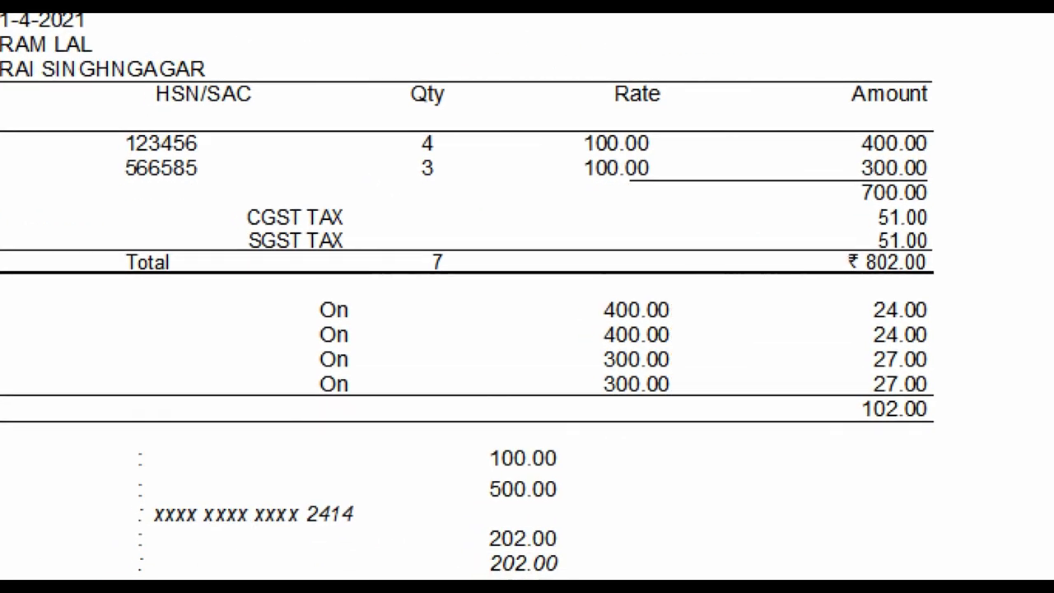
left_click_drag(353, 217, 512, 278)
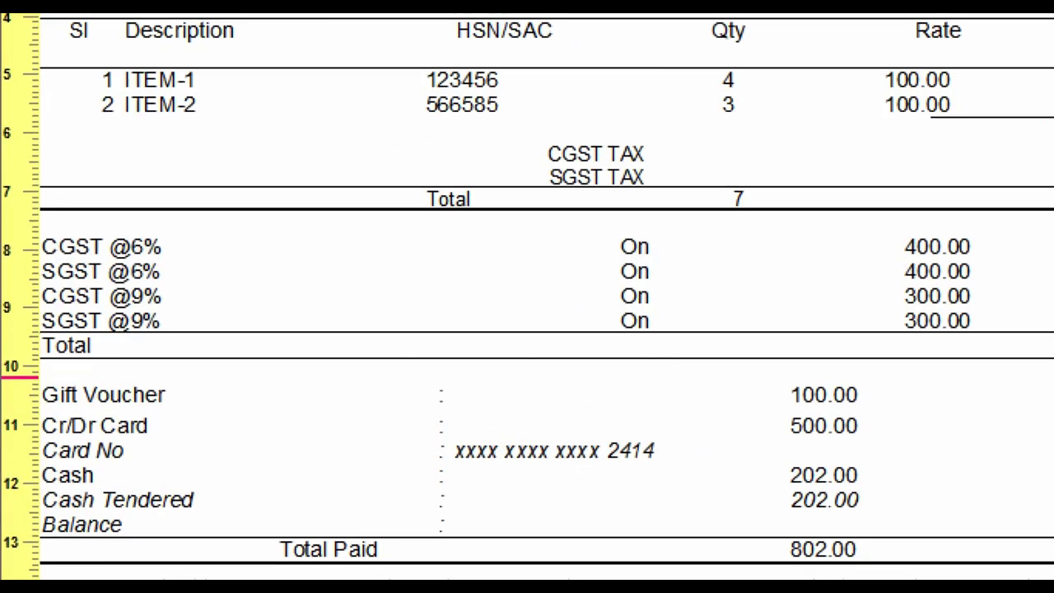
mouse_move(38, 232)
left_mouse_down()
mouse_move(19, 304)
mouse_move(177, 336)
left_mouse_up()
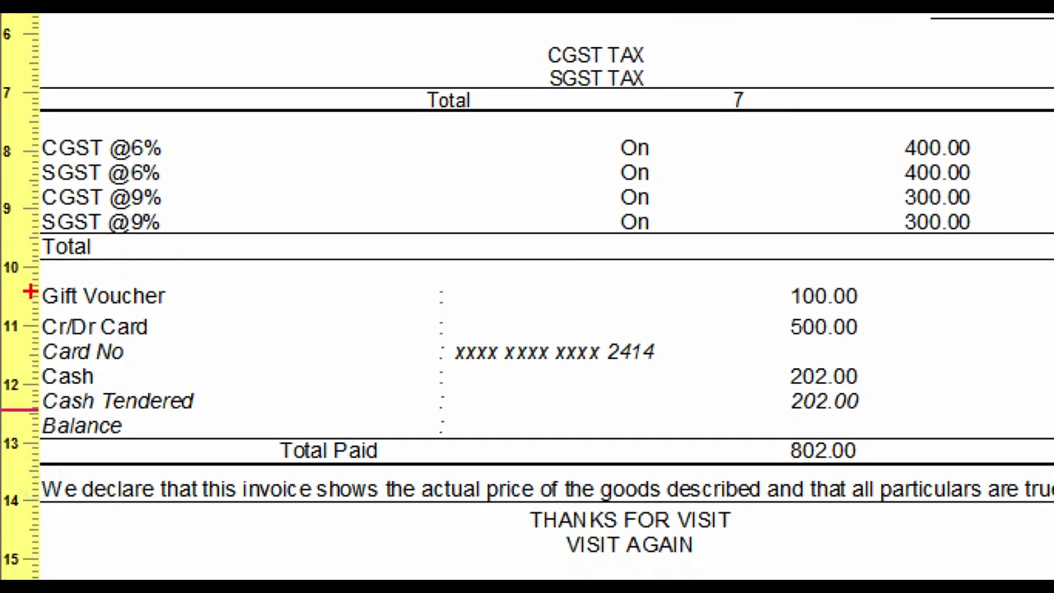
mouse_move(30, 281)
left_mouse_down()
mouse_move(52, 330)
mouse_move(671, 464)
mouse_move(937, 454)
mouse_move(909, 438)
left_mouse_up()
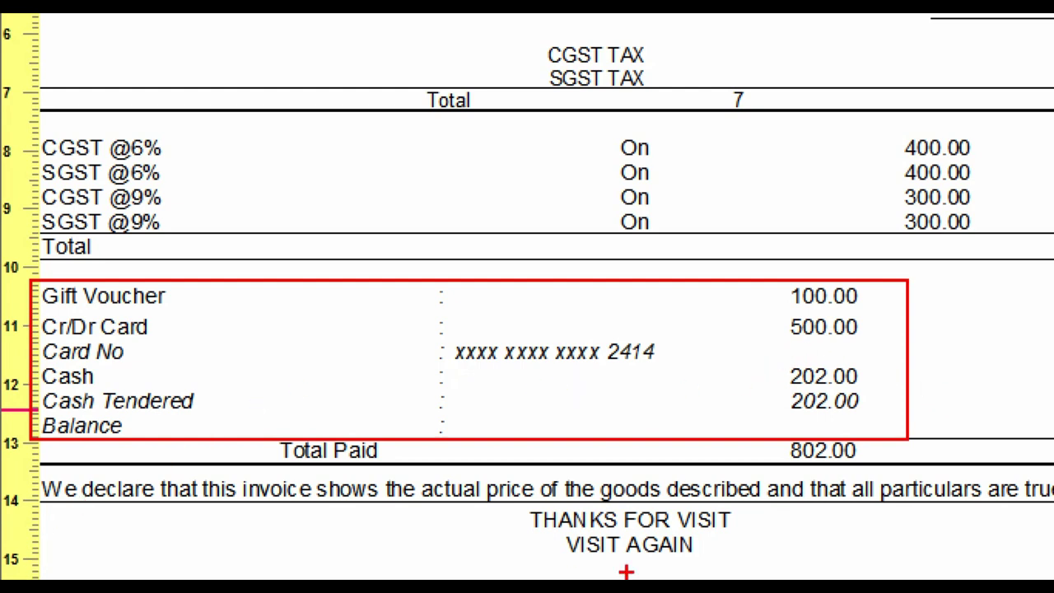
left_click_drag(518, 506, 753, 562)
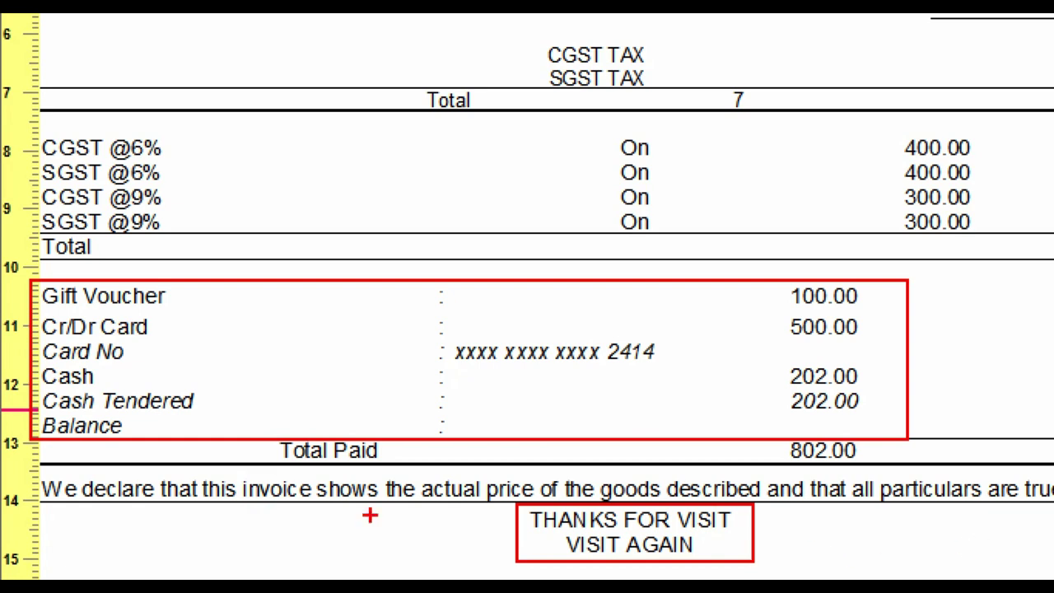
key("Escape")
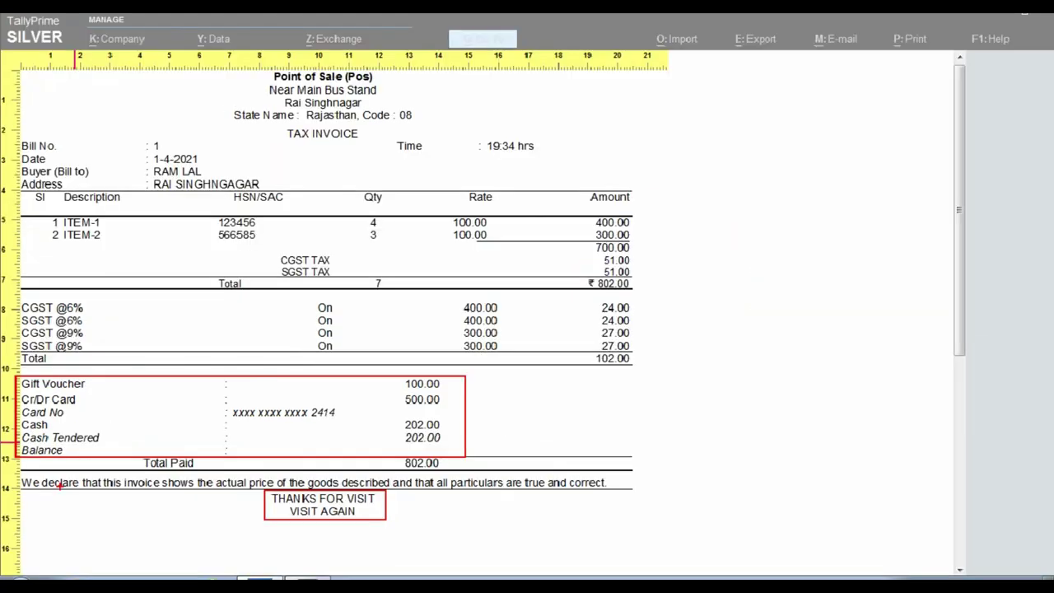